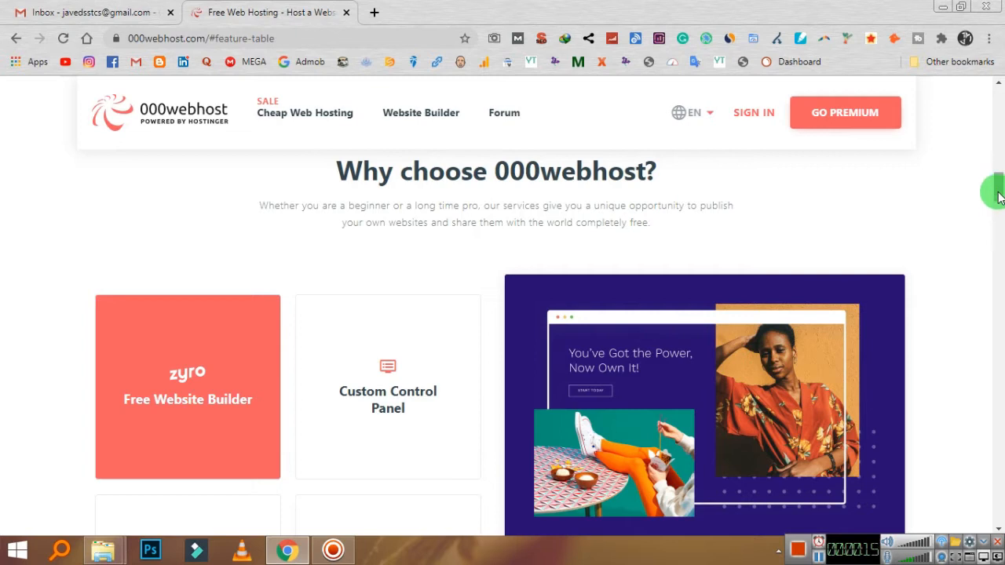
# Step: Scroll to the 000webhost pricing plans and open the free plan's sign-up page
pyautogui.moveTo(998, 192); pyautogui.dragTo(994, 167)
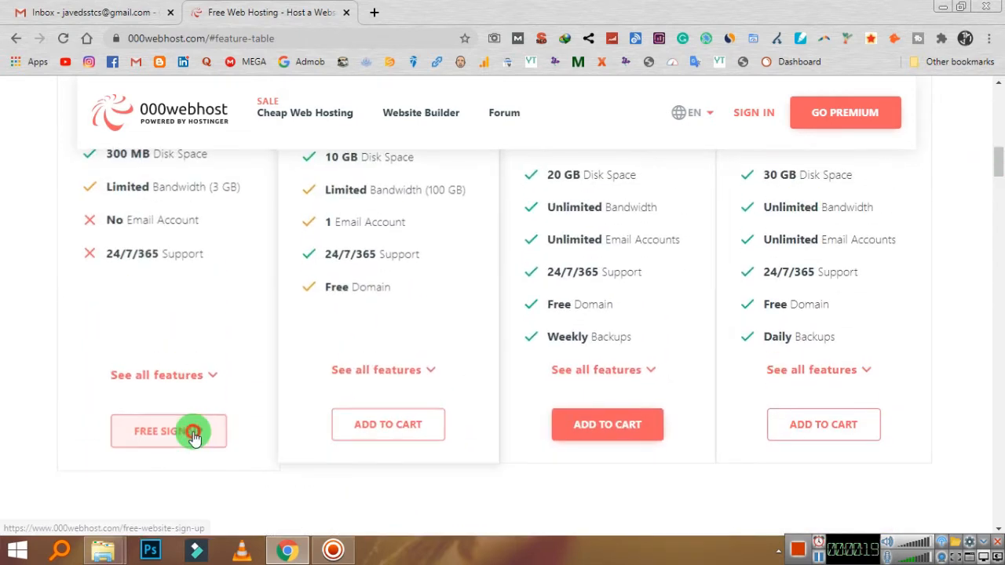
pyautogui.click(197, 436)
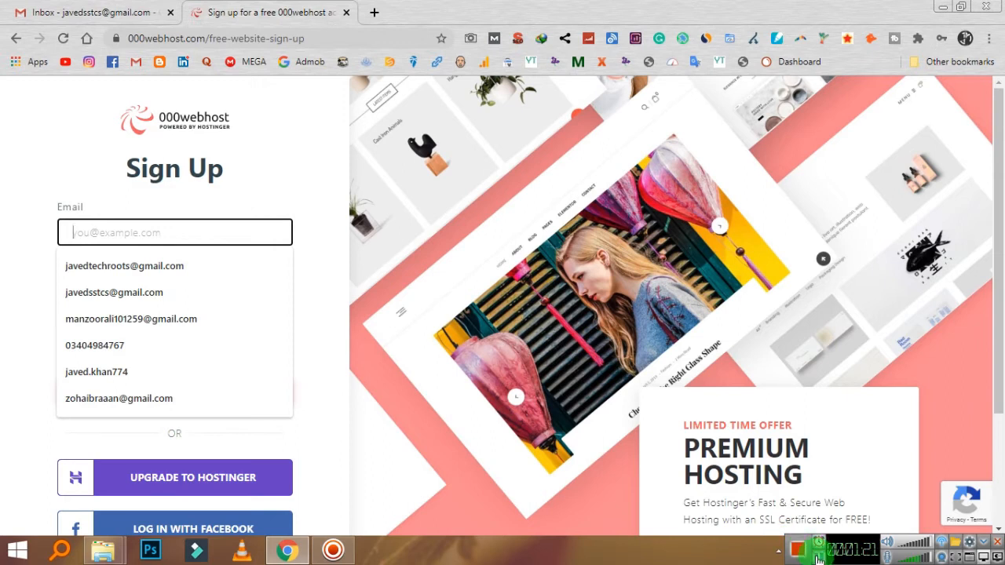
# Step: Fill the sign-up Email field with the saved autofill email address
pyautogui.click(819, 556)
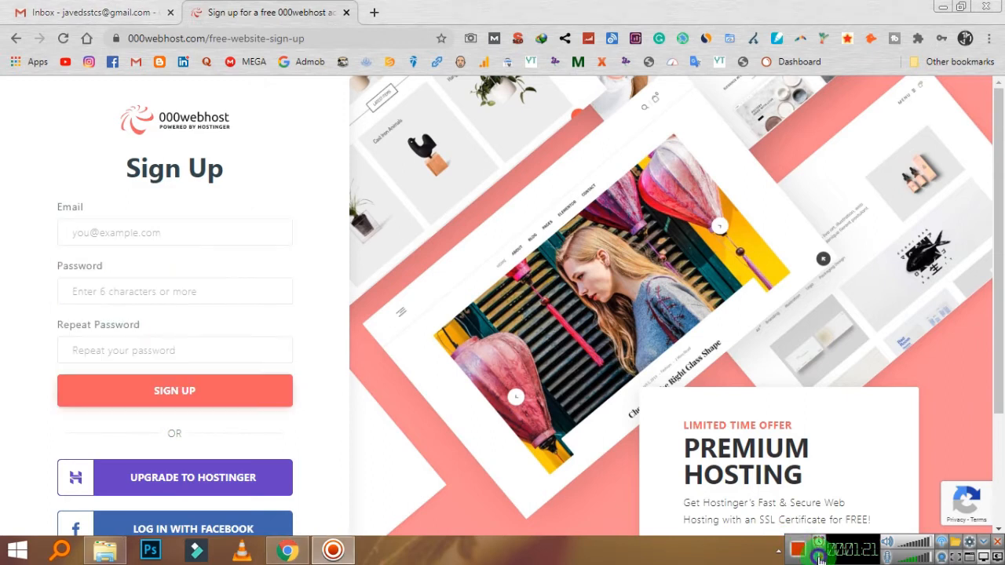
pyautogui.click(188, 237)
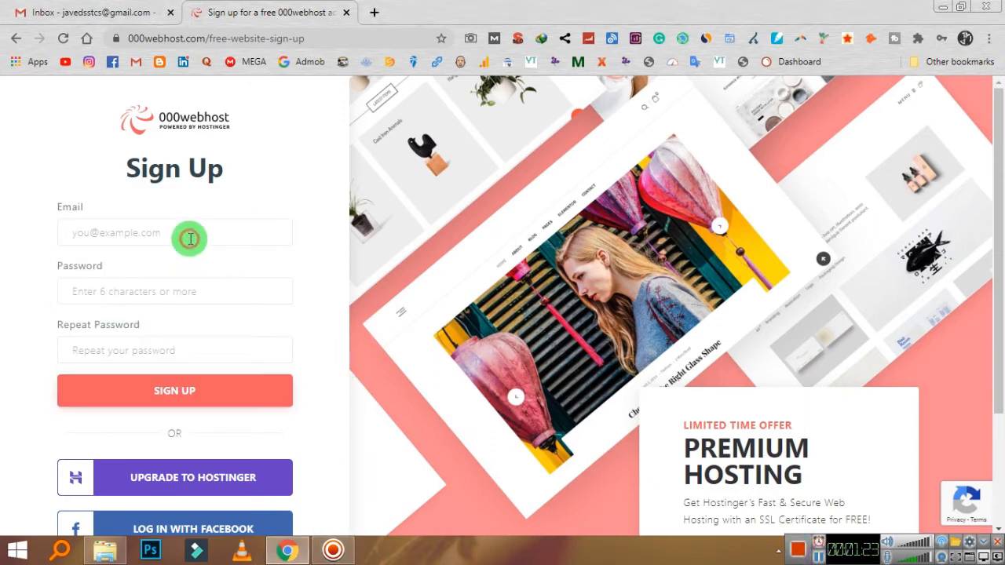
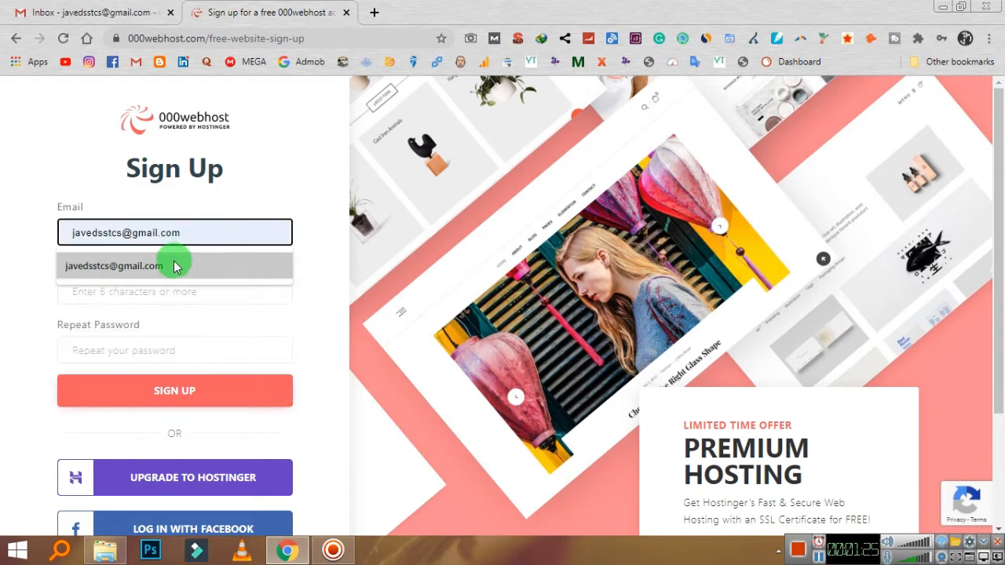
pyautogui.click(174, 264)
# Step: Enter the account password in Password and Repeat Password and submit the sign-up form
pyautogui.click(172, 287)
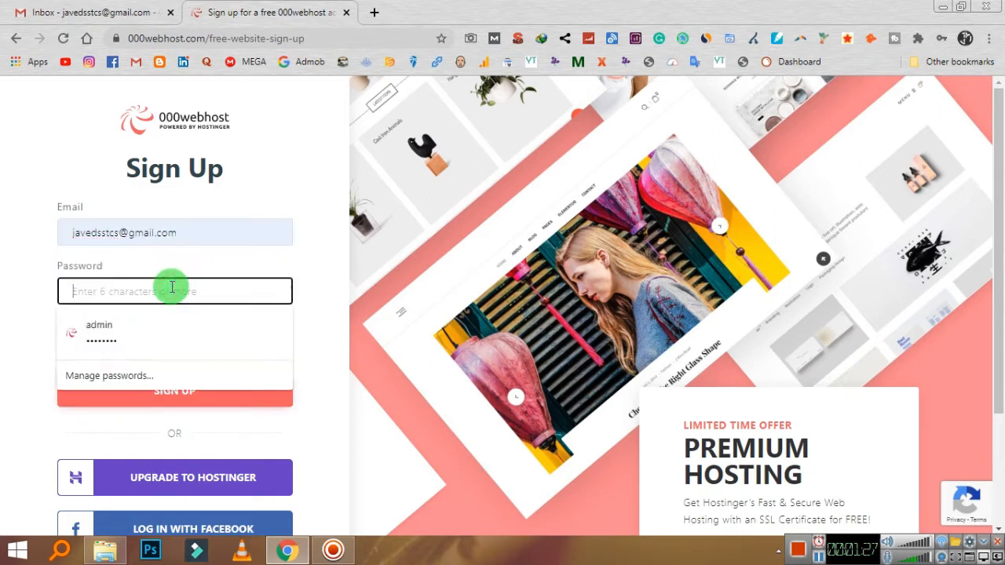
pyautogui.click(188, 398)
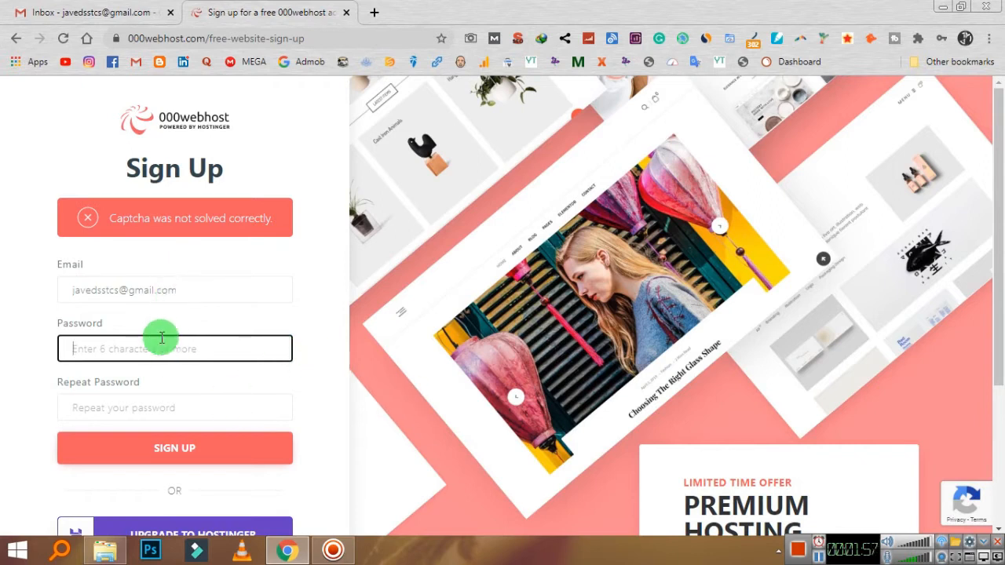
pyautogui.write('a')
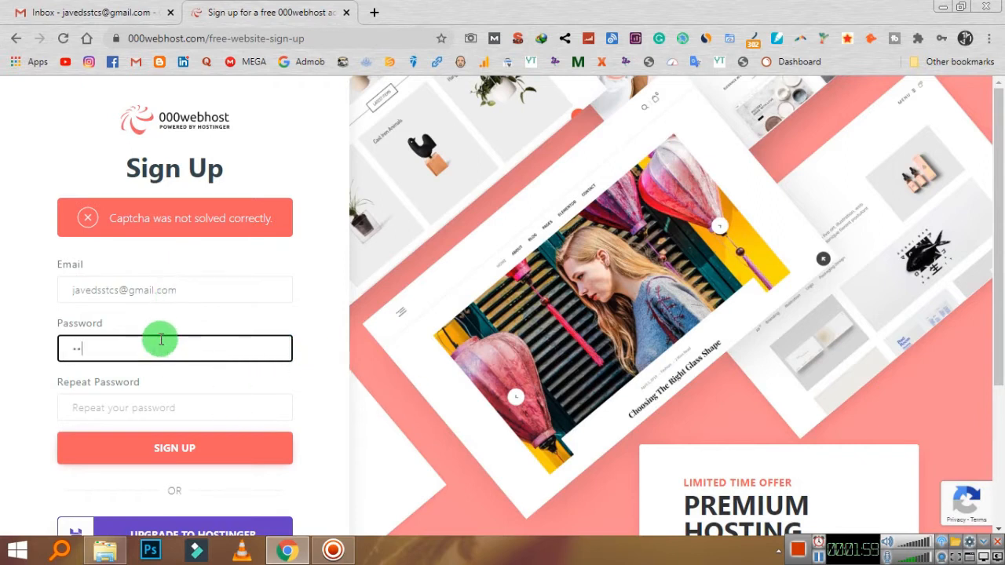
pyautogui.press('Tab')
pyautogui.write('a')
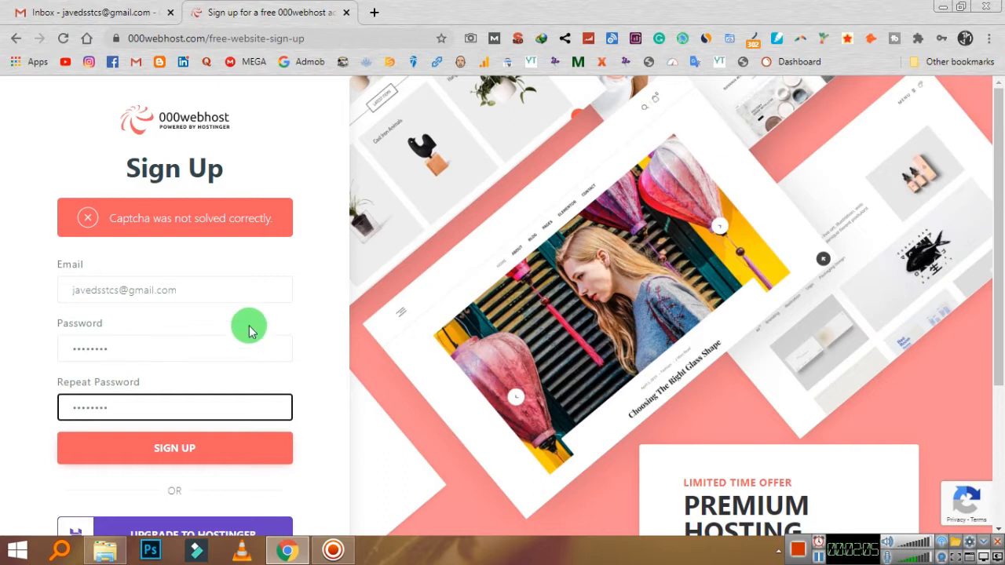
pyautogui.moveTo(999, 214); pyautogui.dragTo(1000, 291)
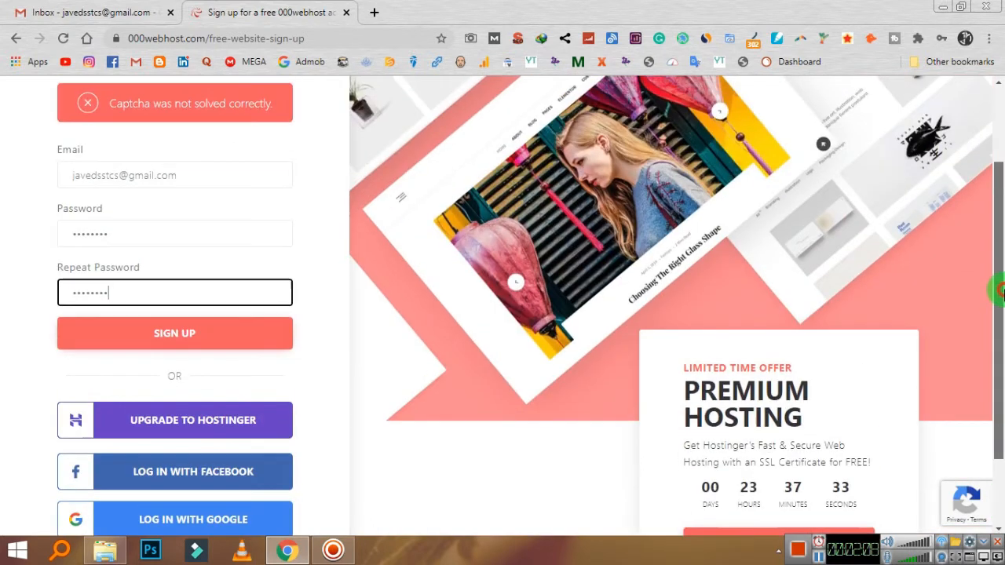
pyautogui.click(214, 336)
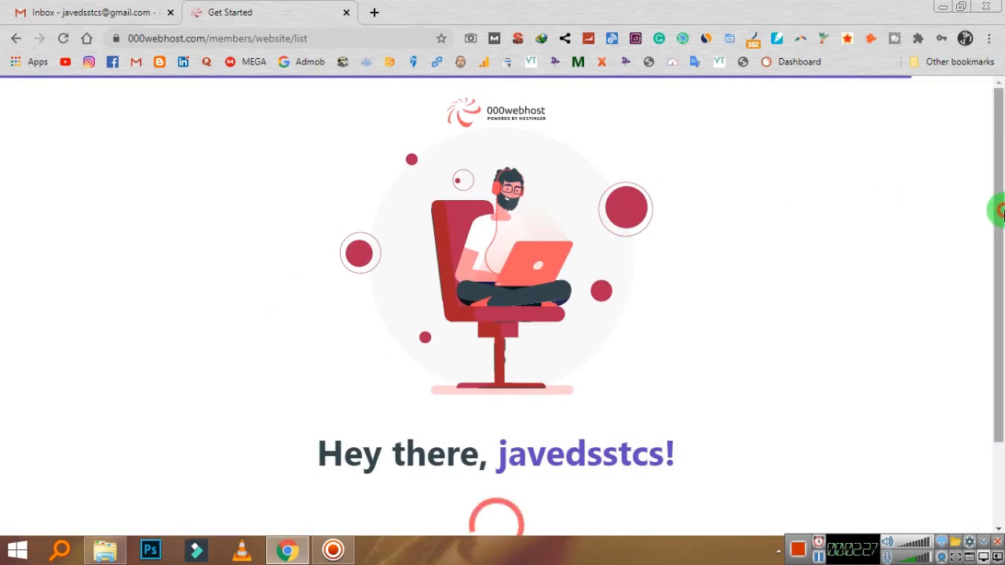
# Step: Read the confirmation-email notice, then switch to the Gmail inbox tab
pyautogui.moveTo(996, 206); pyautogui.dragTo(1000, 306)
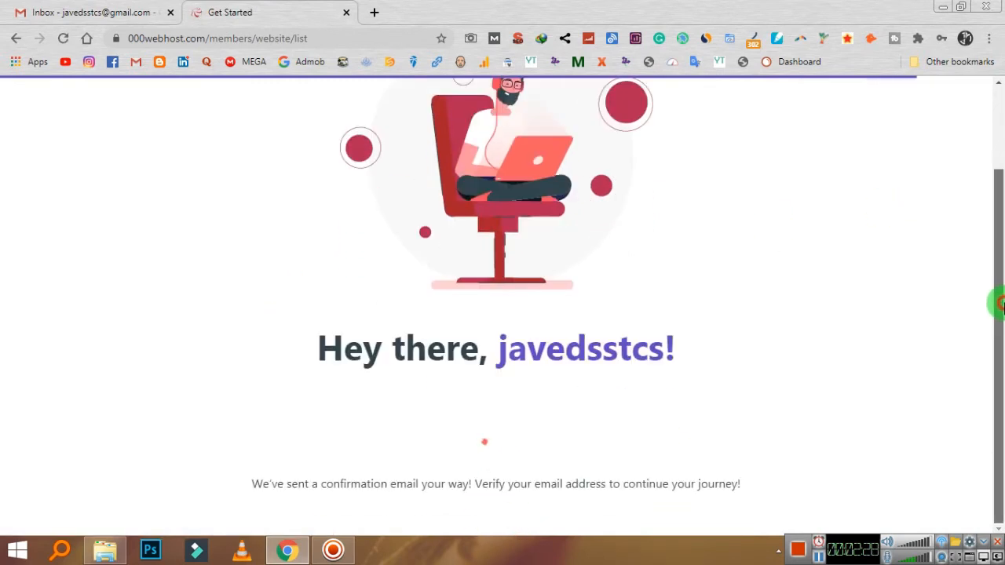
pyautogui.click(76, 9)
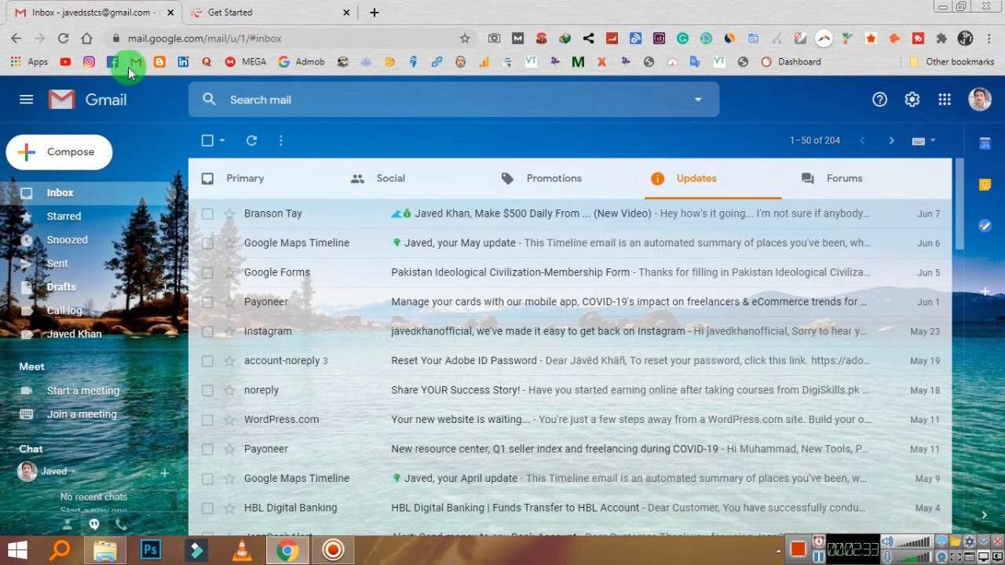
# Step: Refresh Gmail, open the 000webhost 'Please verify your email' message under Updates, and follow its verification link
pyautogui.click(62, 39)
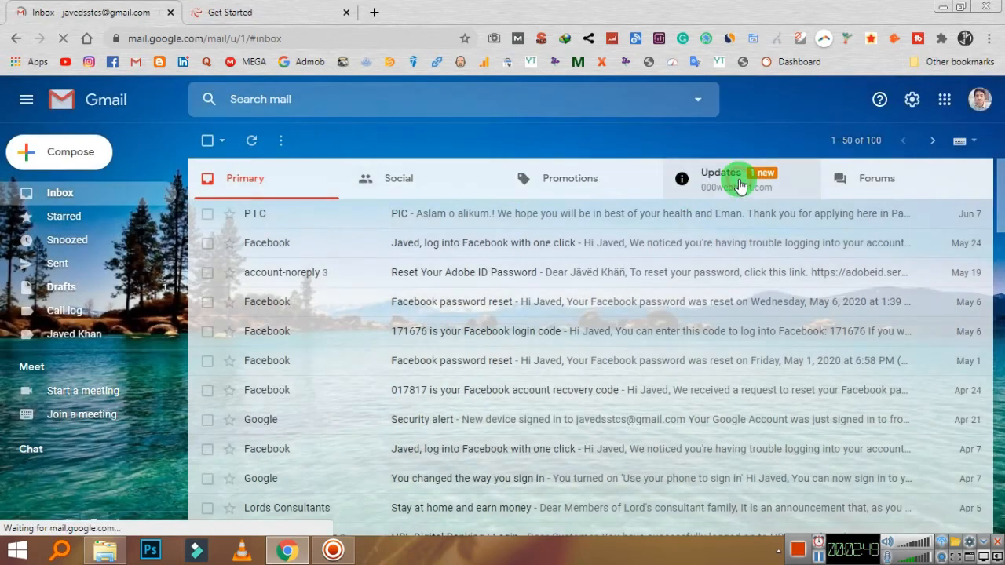
pyautogui.click(738, 186)
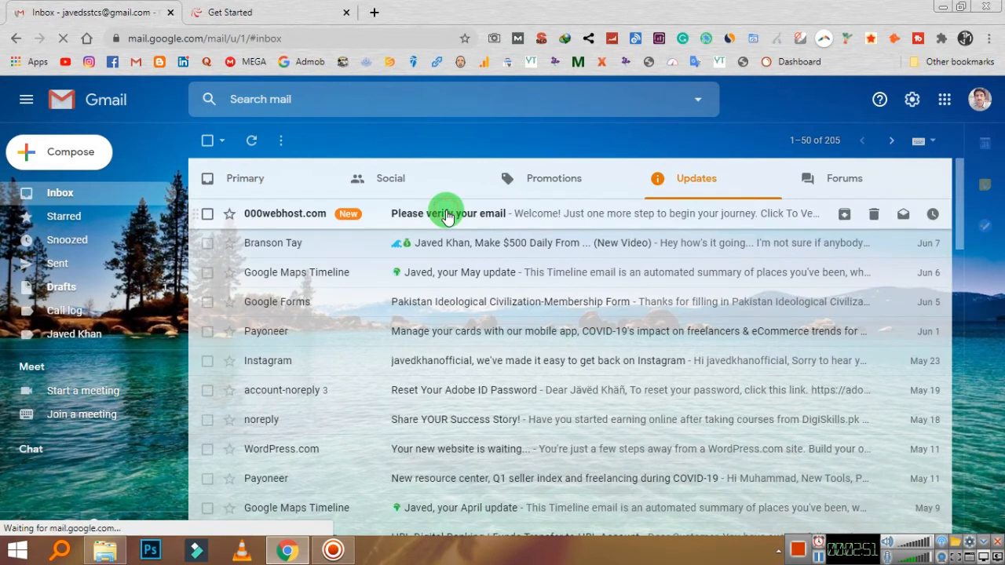
pyautogui.click(446, 216)
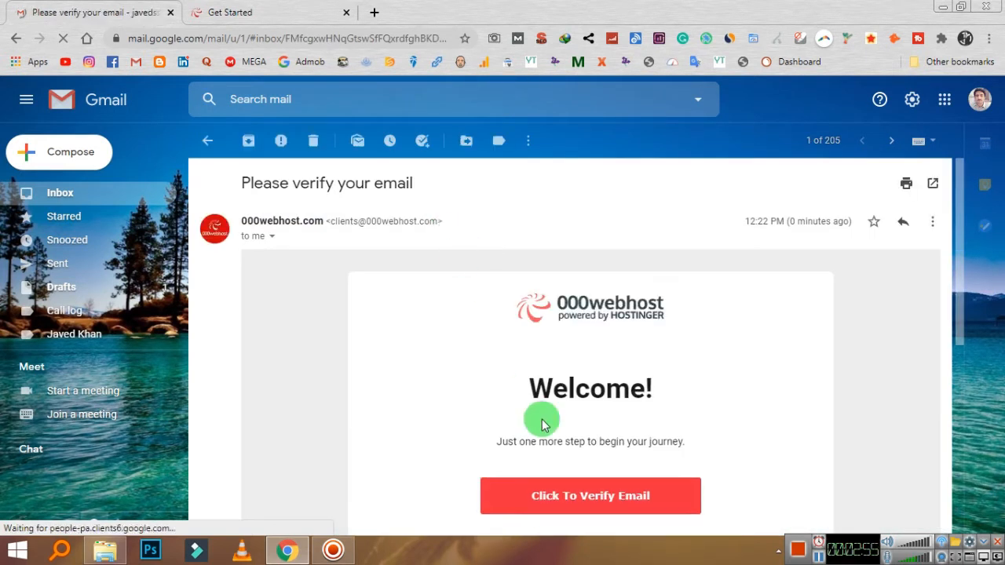
pyautogui.click(584, 500)
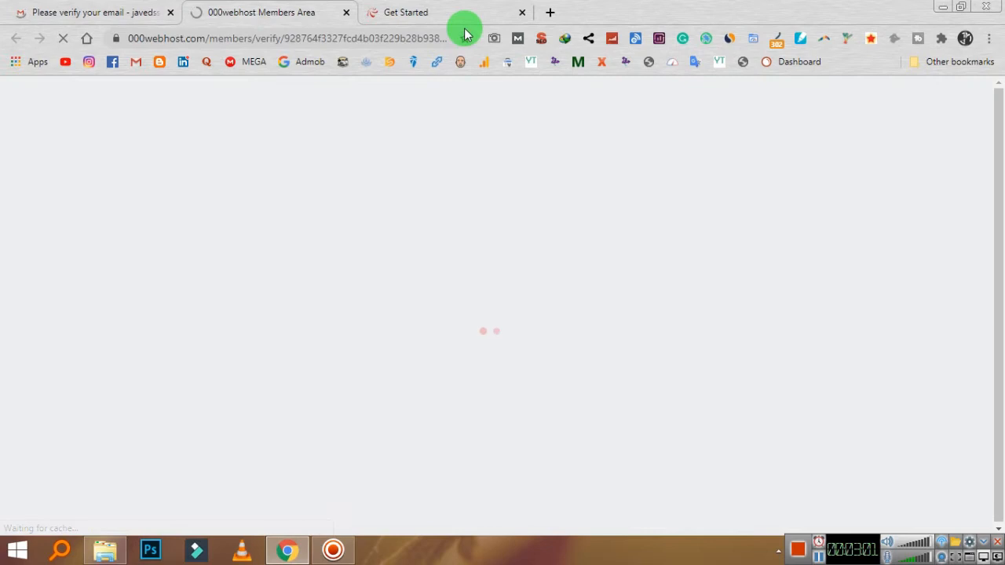
# Step: Close the outdated Get Started tab, keeping the email-verified page
pyautogui.click(461, 17)
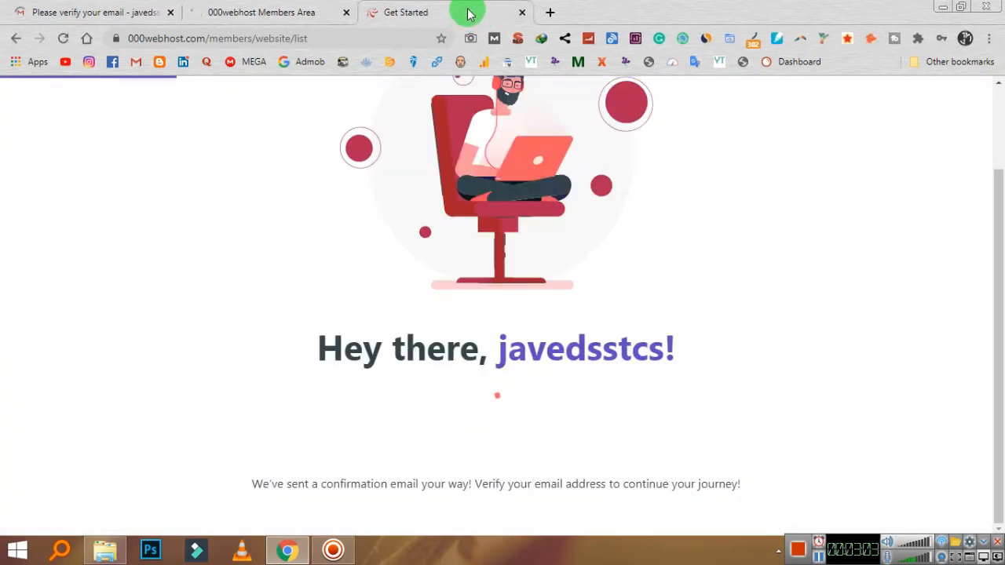
pyautogui.click(317, 11)
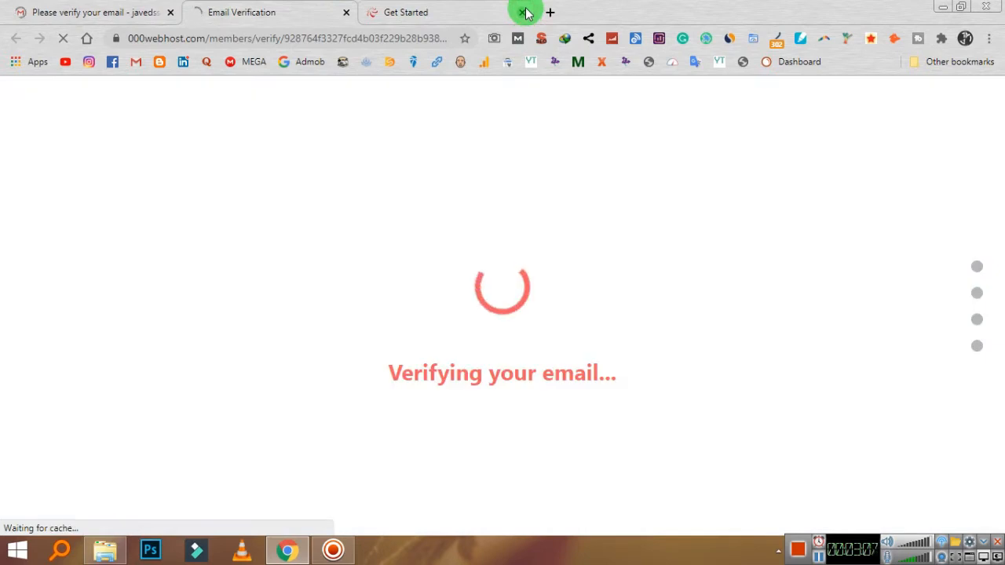
pyautogui.click(525, 13)
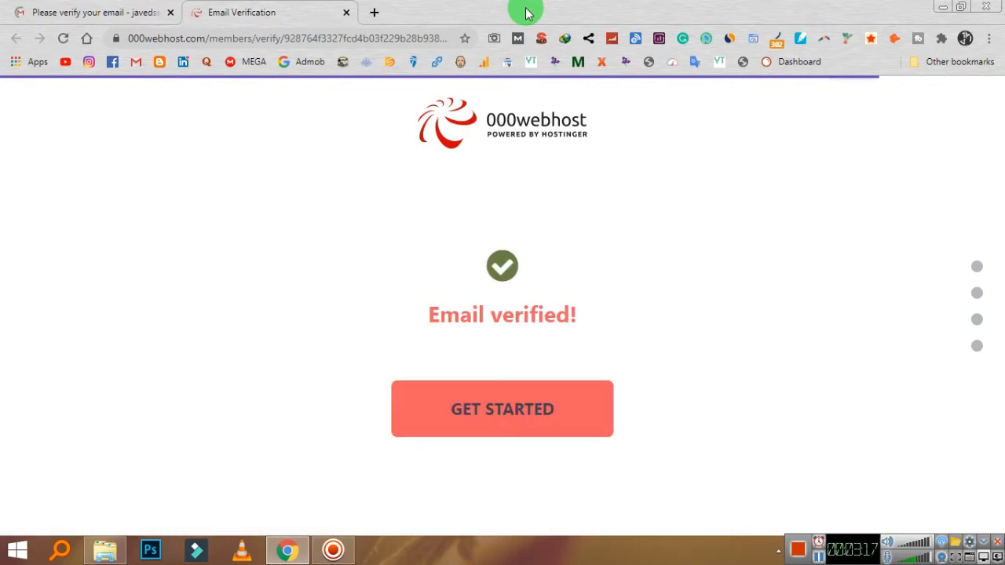
# Step: Start the setup wizard and choose Other as the site's purpose
pyautogui.click(477, 412)
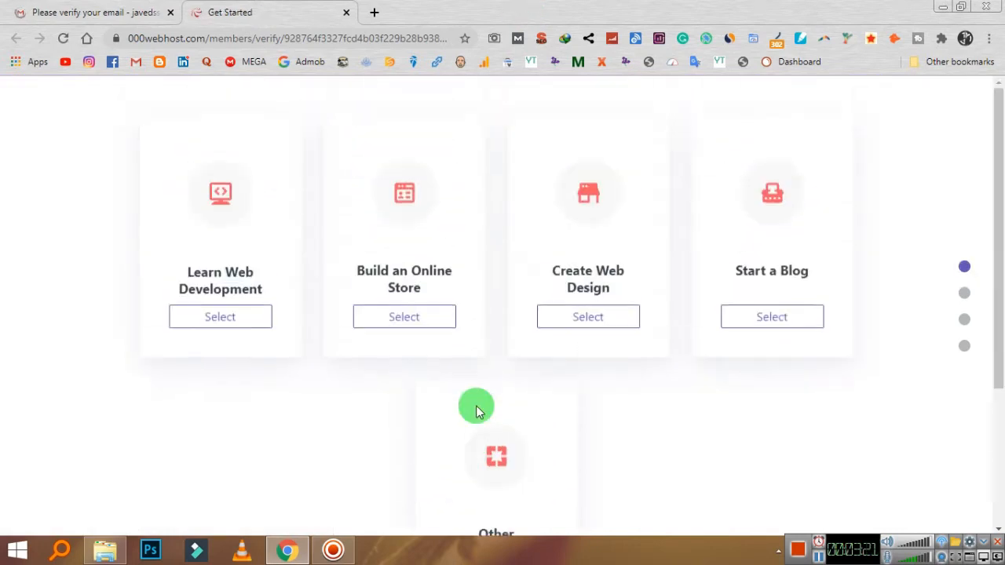
pyautogui.moveTo(999, 268); pyautogui.dragTo(1000, 346)
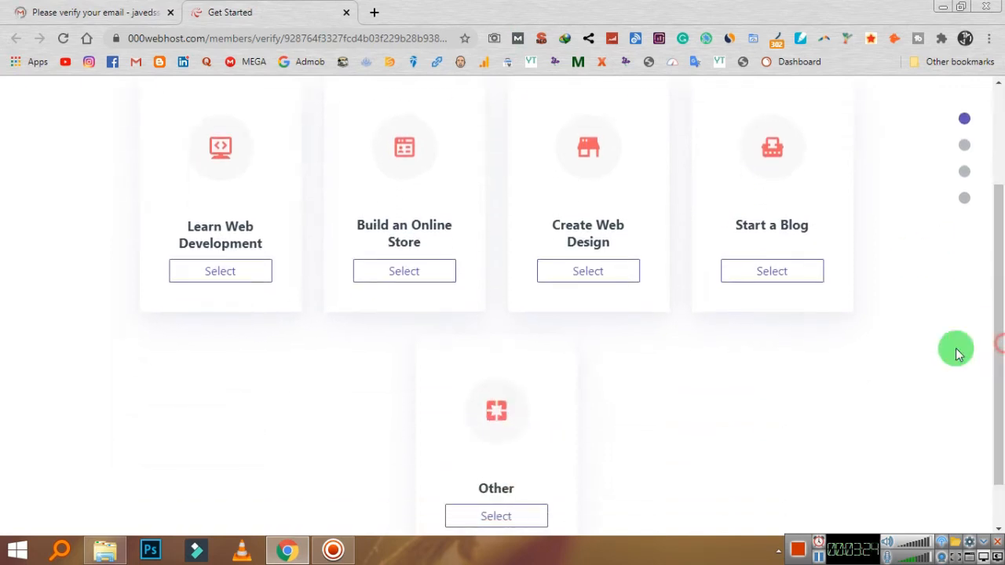
pyautogui.click(498, 519)
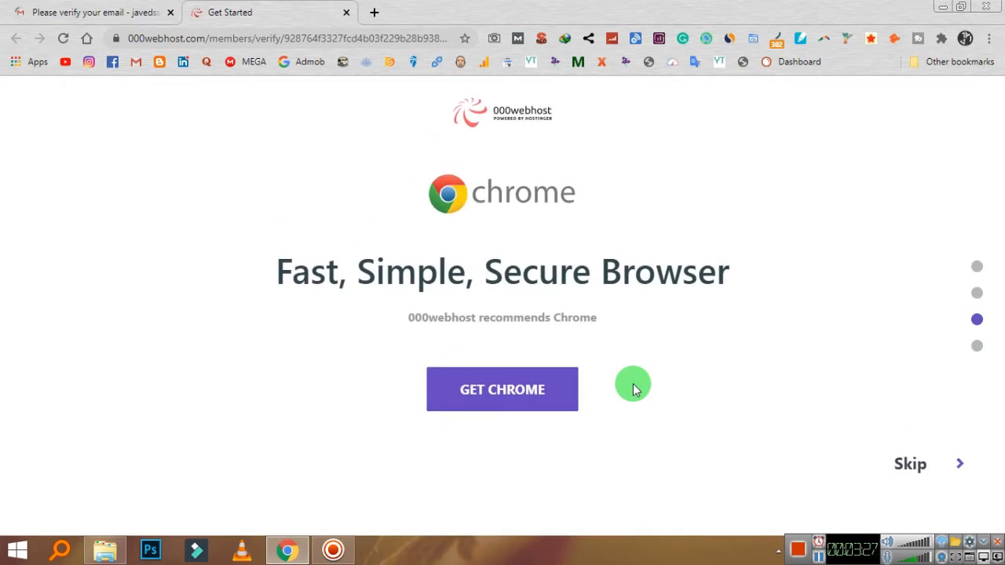
# Step: Skip the browser step and submit website name 'ghsdok' with a site password
pyautogui.click(915, 466)
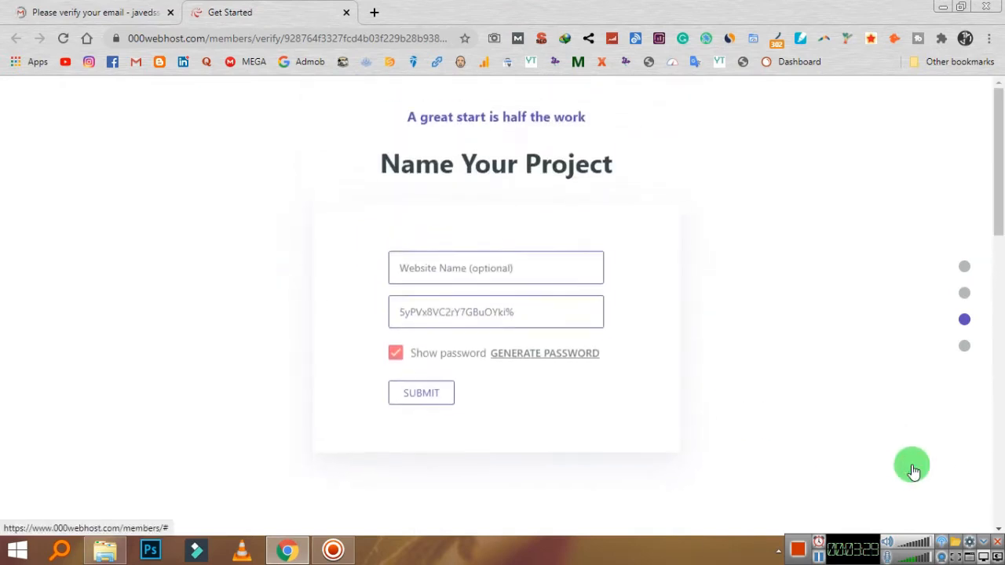
pyautogui.click(512, 275)
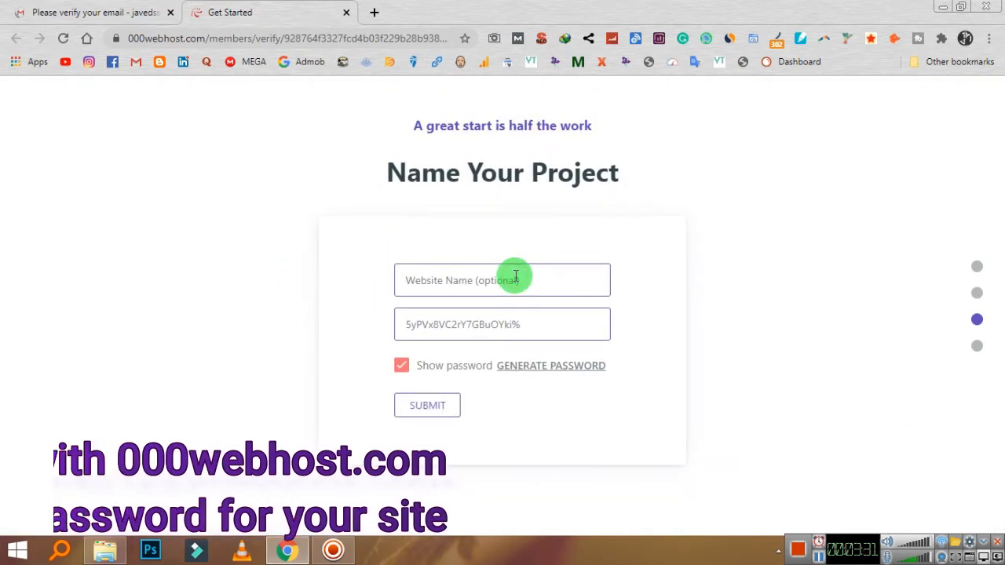
pyautogui.press('Tab')
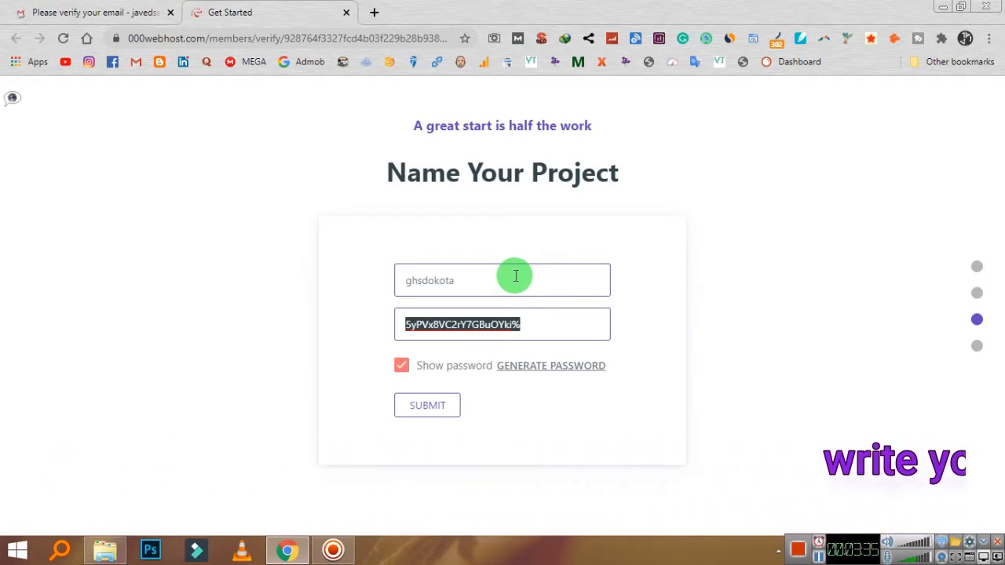
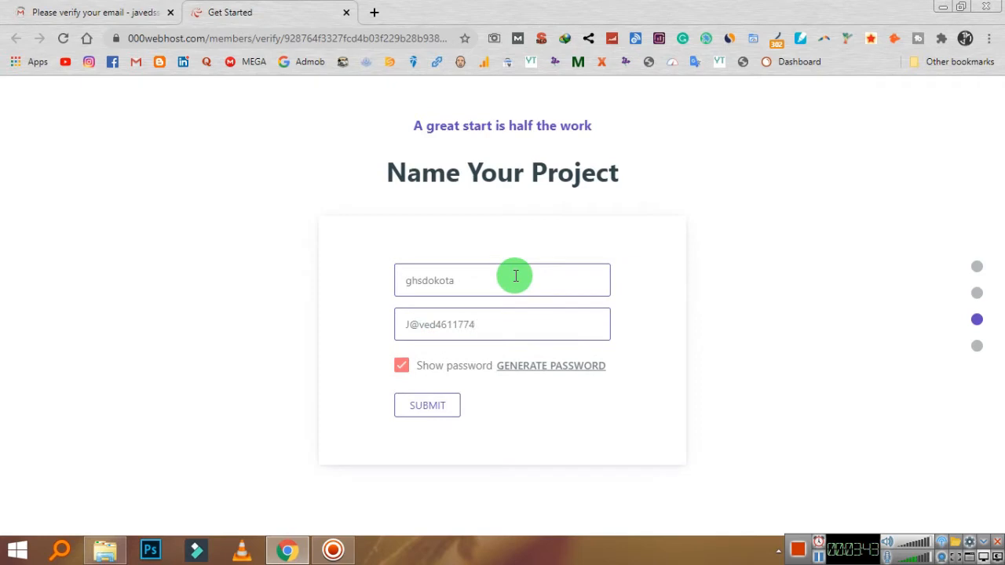
pyautogui.click(403, 365)
pyautogui.click(428, 404)
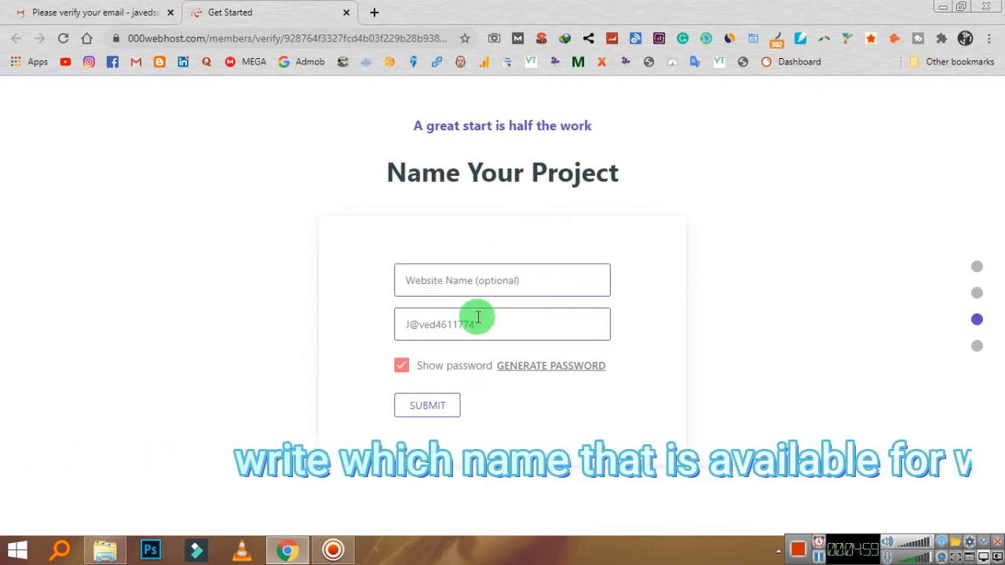
# Step: Replace the taken name with 'highschooldokota' and resubmit the project
pyautogui.write('Gp')
pyautogui.press('BackSpace')
pyautogui.press('BackSpace')
pyautogui.write('HIGHSC')
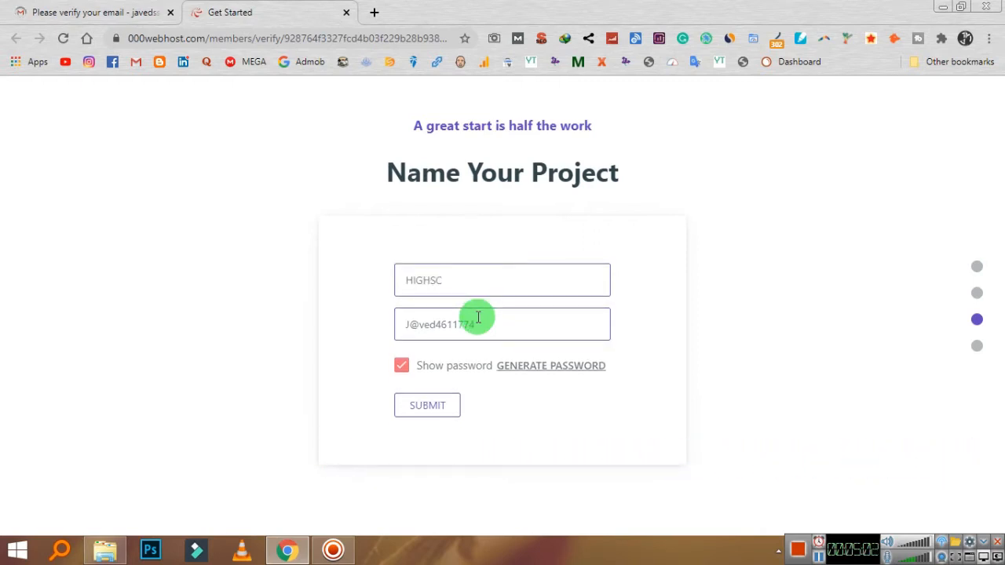
pyautogui.press('BackSpace')
pyautogui.press('BackSpace')
pyautogui.press('BackSpace')
pyautogui.write('highschooldokota')
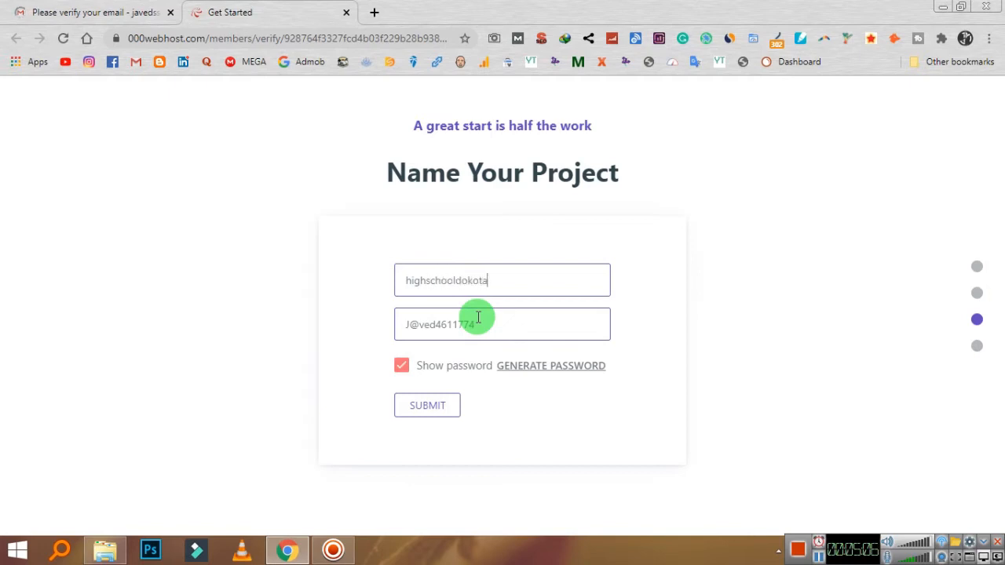
pyautogui.click(416, 410)
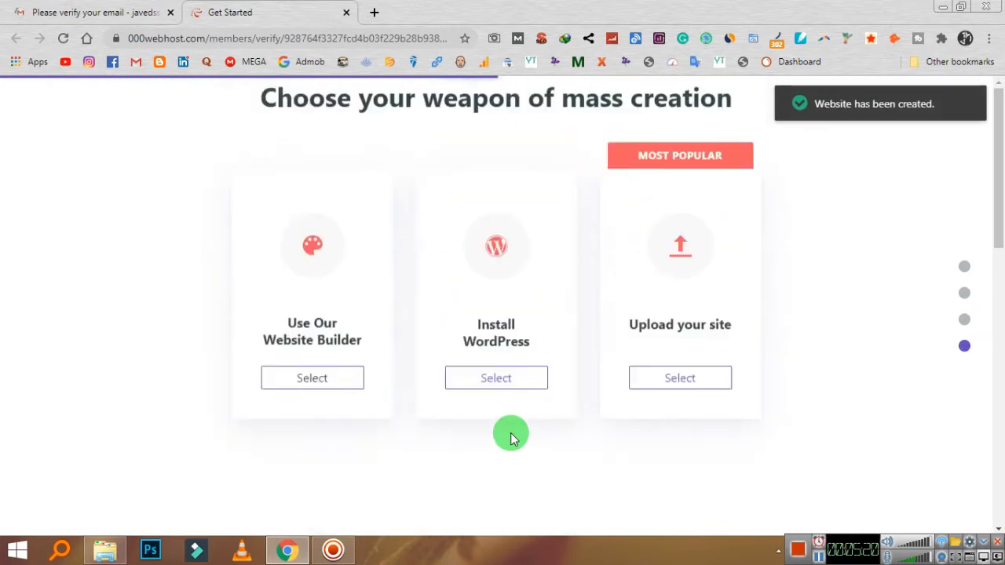
# Step: Install WordPress on the site with username admin and a new admin password
pyautogui.click(511, 445)
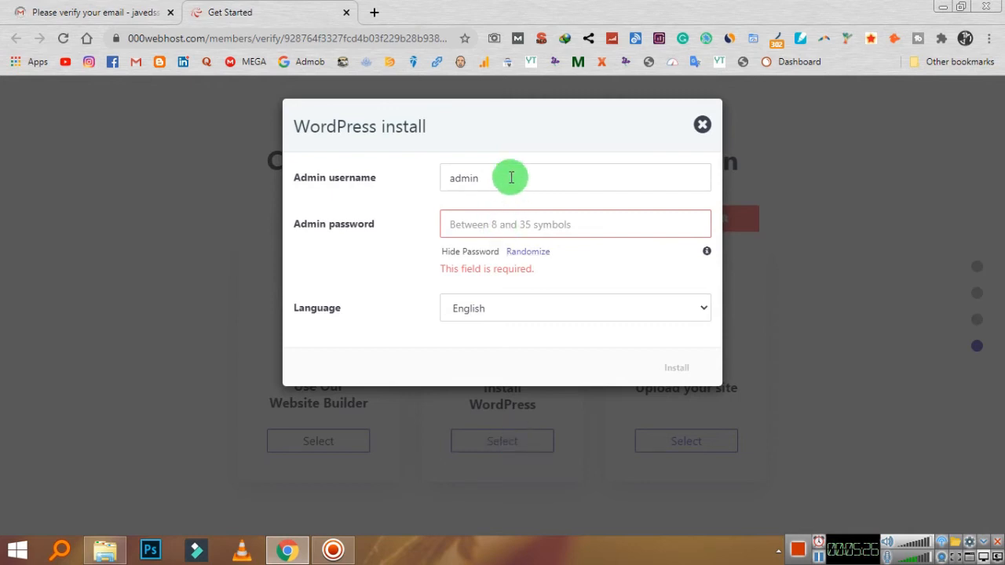
pyautogui.moveTo(511, 177); pyautogui.dragTo(394, 175)
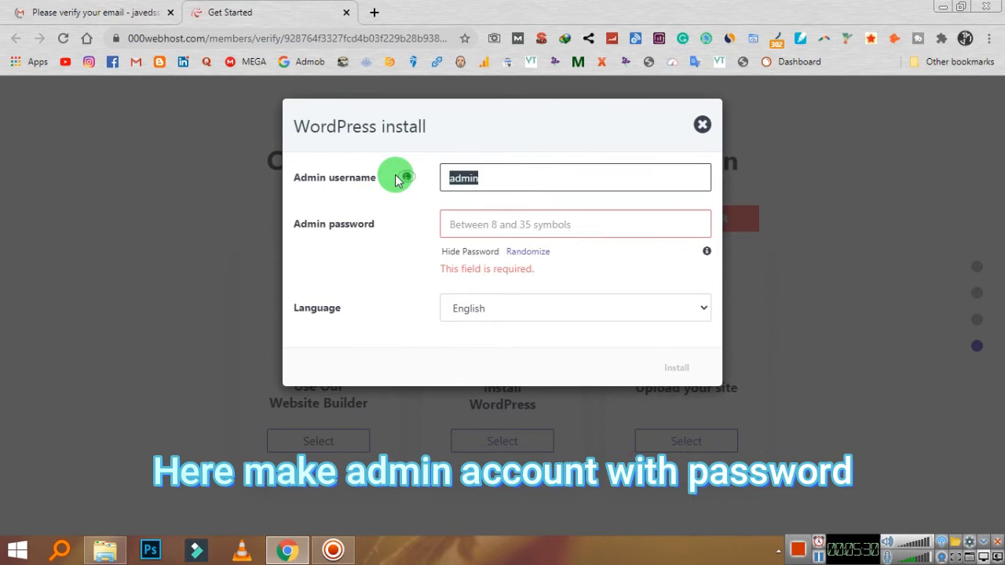
pyautogui.press('Tab')
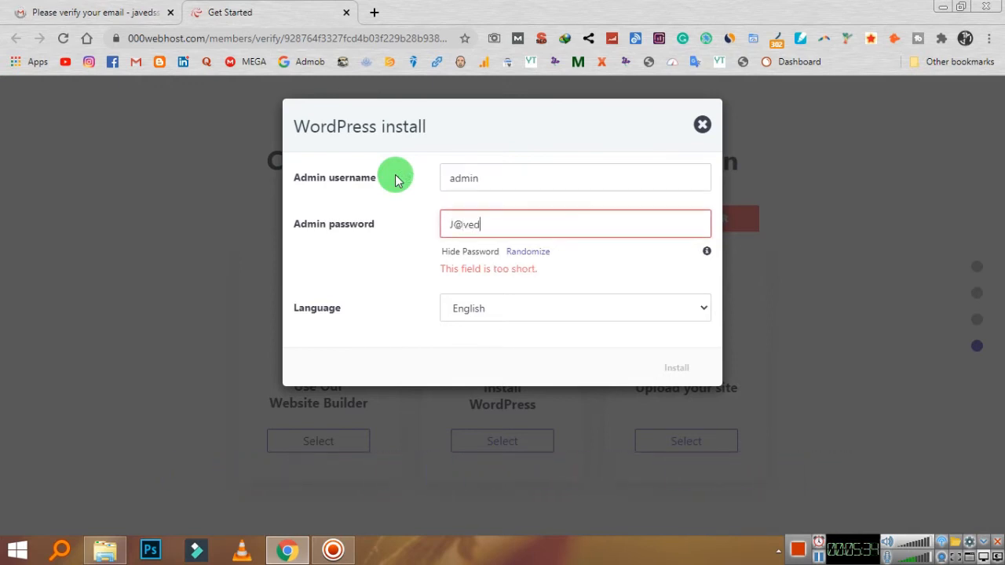
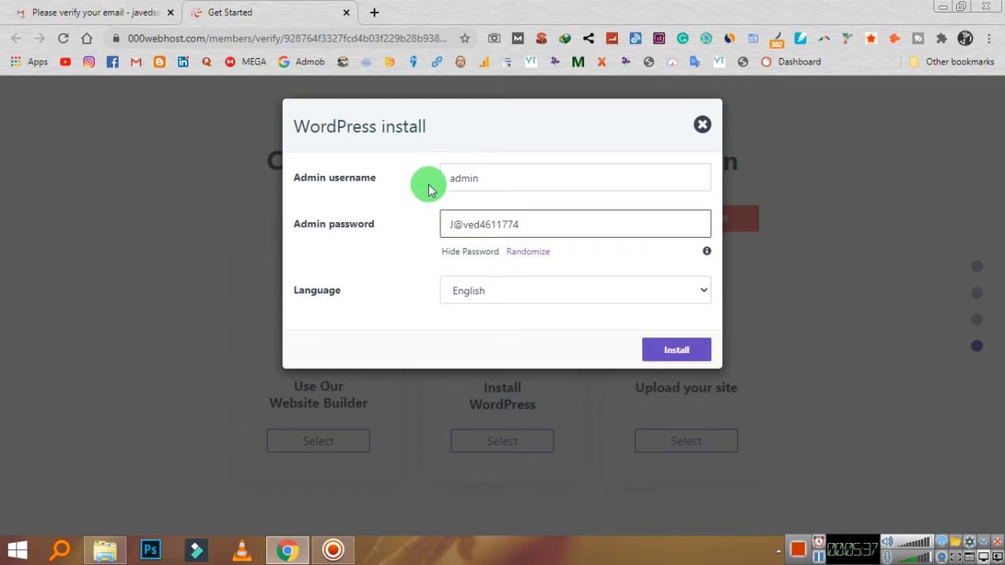
pyautogui.click(672, 353)
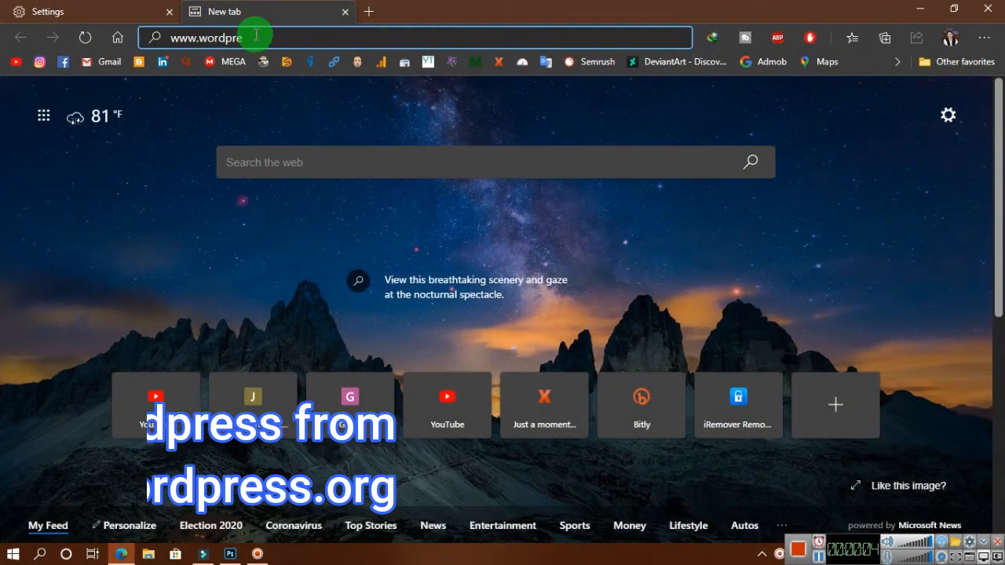
# Step: Go to wordpress.org and download the wordpress-5.4.2.zip package from Get WordPress
pyautogui.write('e')
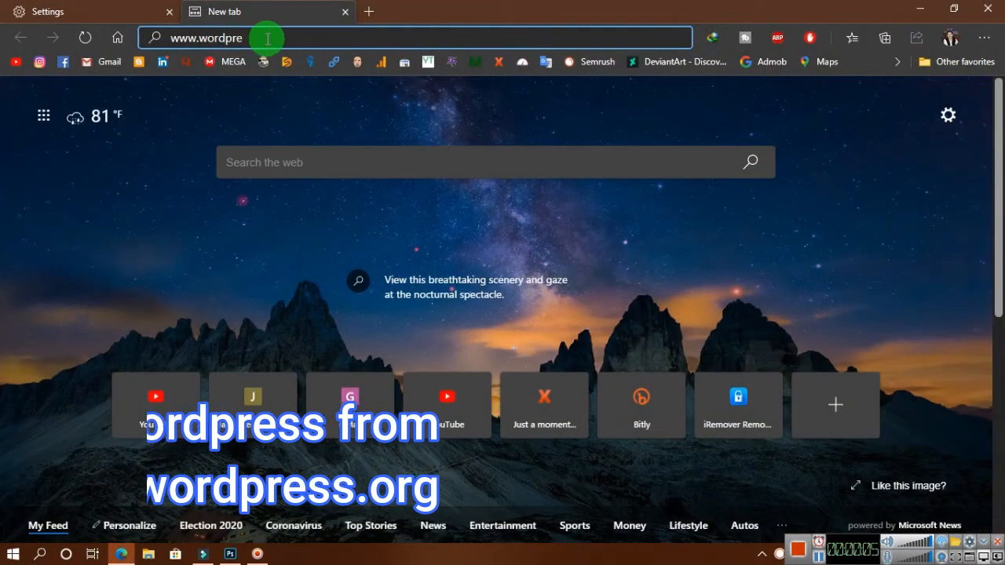
pyautogui.write('ss.org')
pyautogui.press('Return')
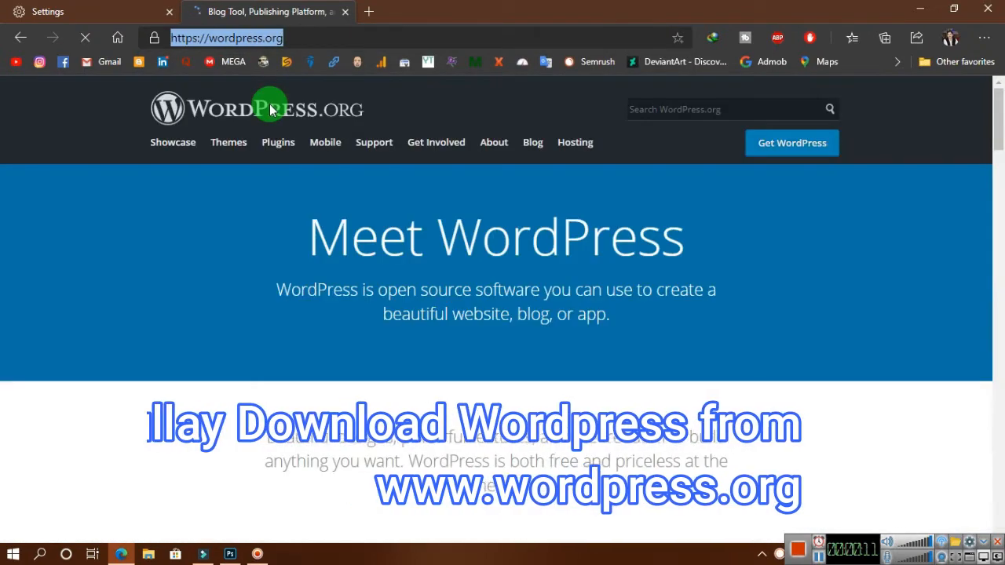
pyautogui.scroll(-10, 636, 228)
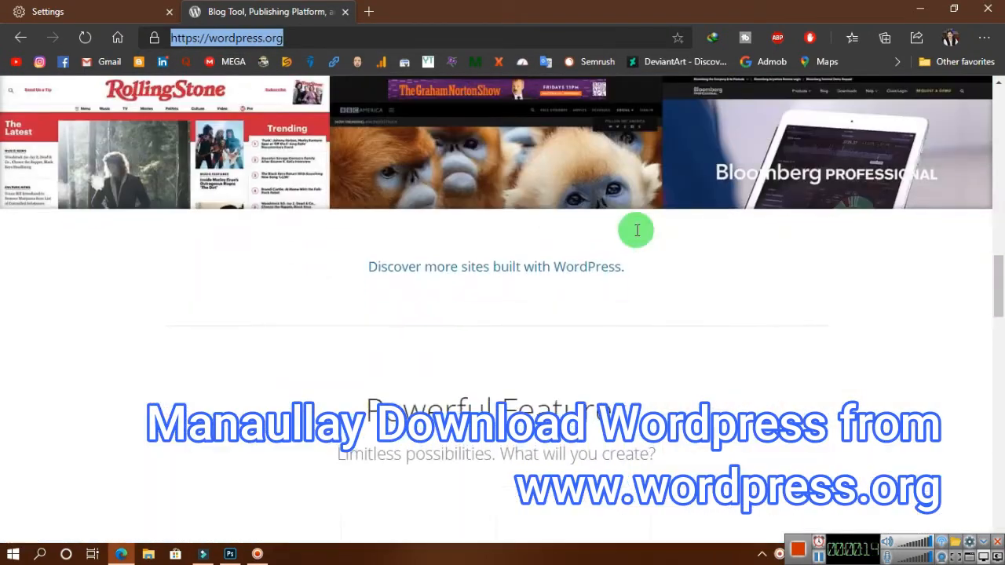
pyautogui.scroll(10, 636, 229)
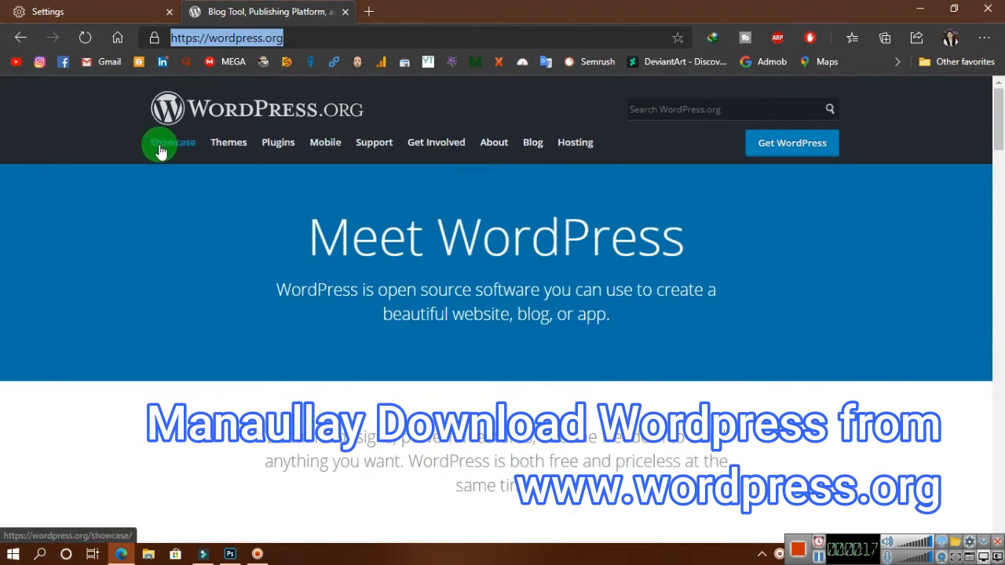
pyautogui.click(777, 147)
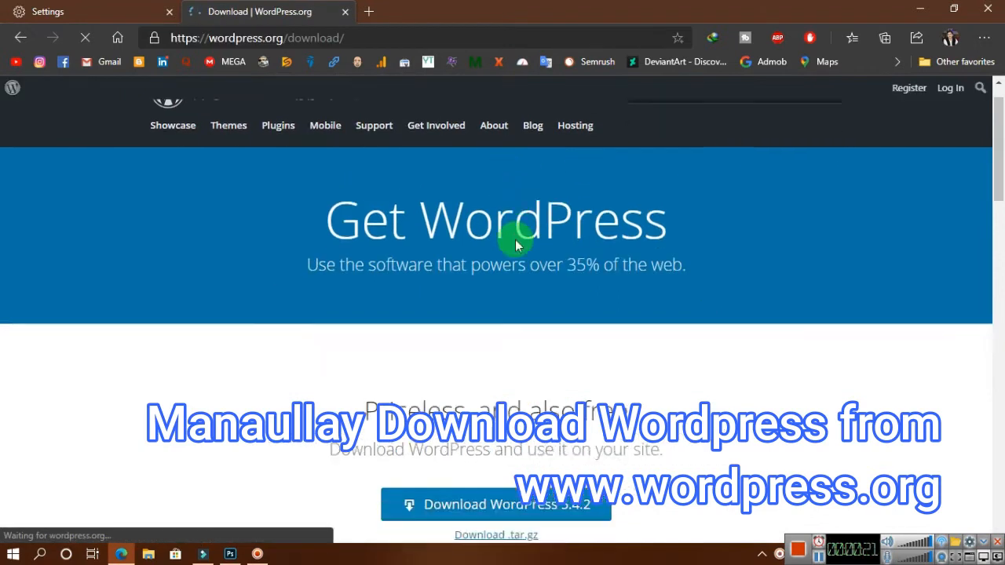
pyautogui.scroll(-1, 514, 330)
pyautogui.click(512, 406)
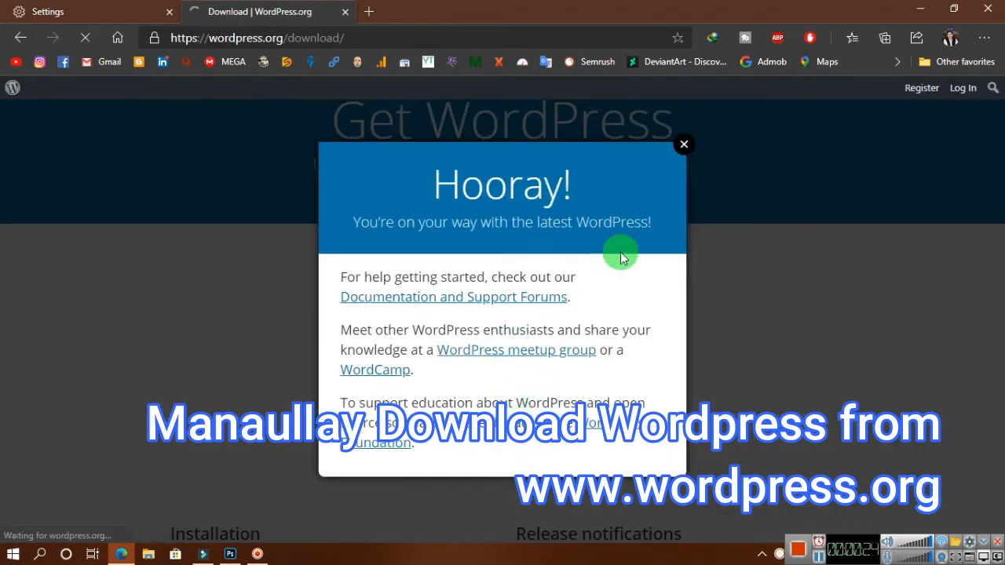
pyautogui.click(506, 342)
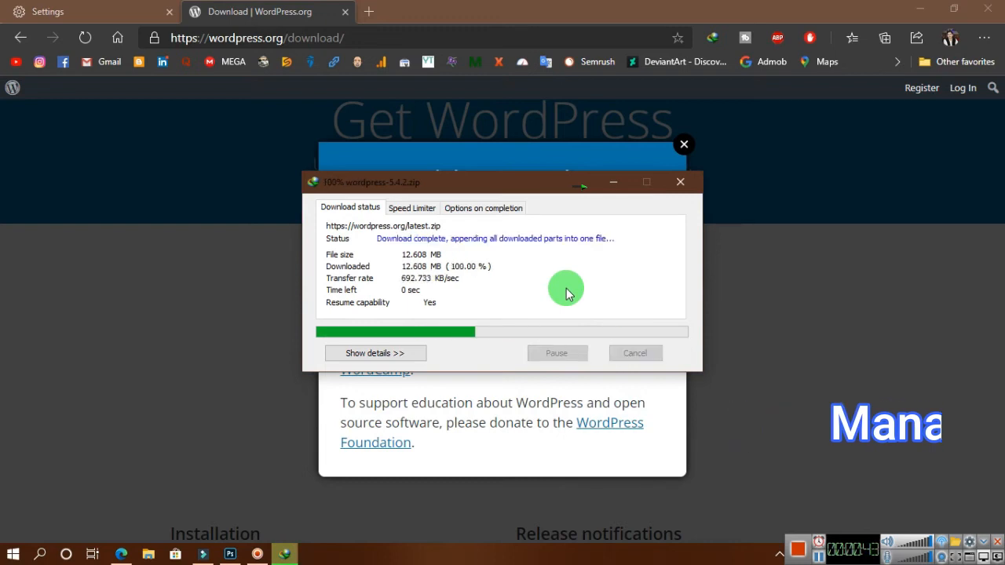
# Step: Extract wordpress-5.4.2.zip into a wordpress-5.4.2 folder from its download location
pyautogui.click(680, 144)
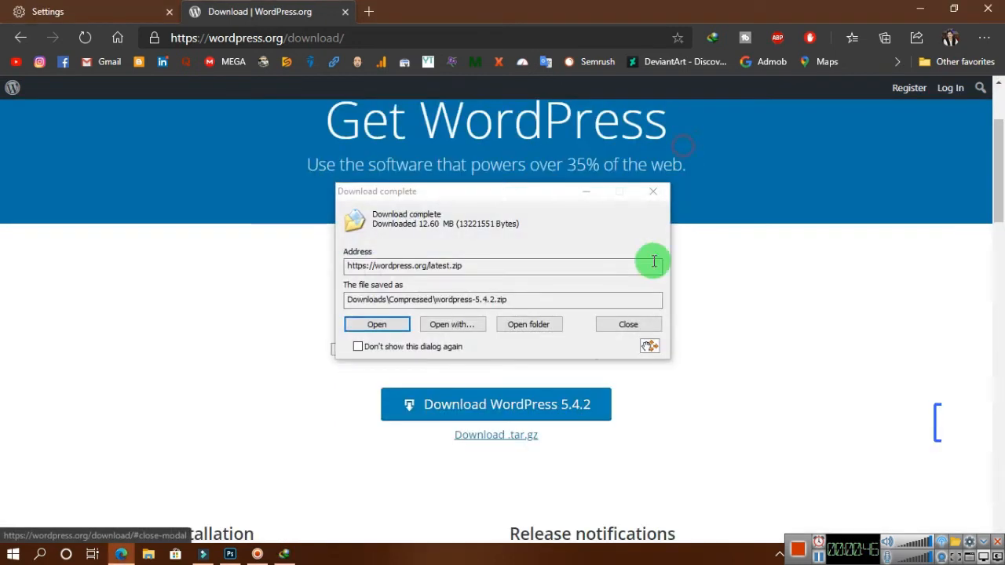
pyautogui.click(527, 323)
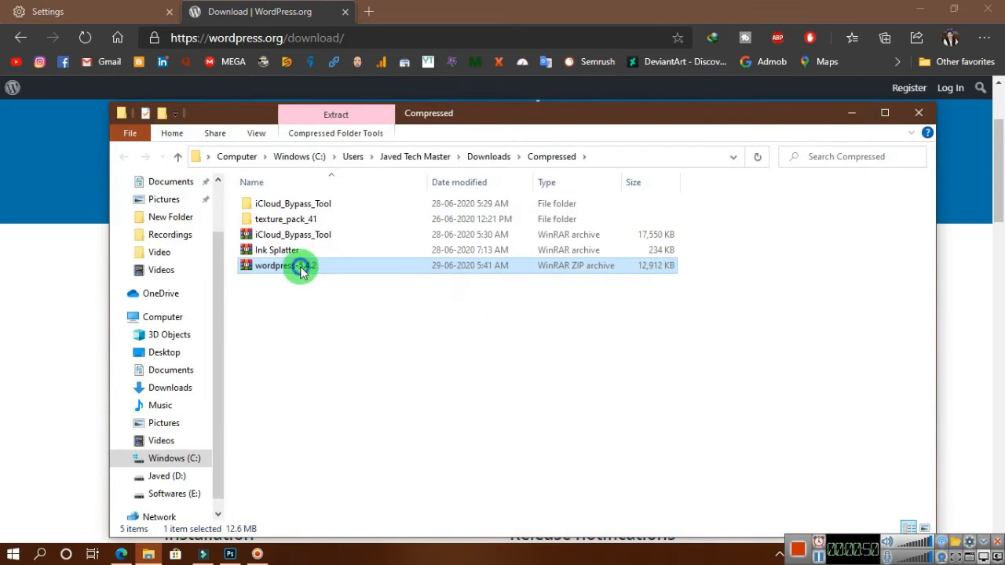
pyautogui.rightClick(300, 265)
pyautogui.click(369, 257)
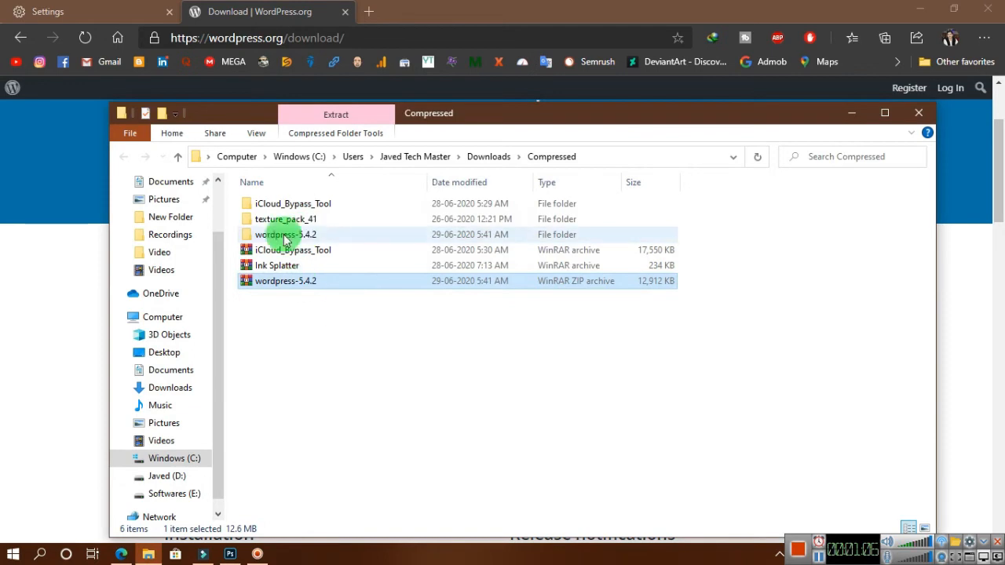
# Step: Open the extracted wordpress-5.4.2 folder and its inner wordpress folder, then close Explorer
pyautogui.click(288, 238)
pyautogui.doubleClick(287, 236)
pyautogui.doubleClick(276, 203)
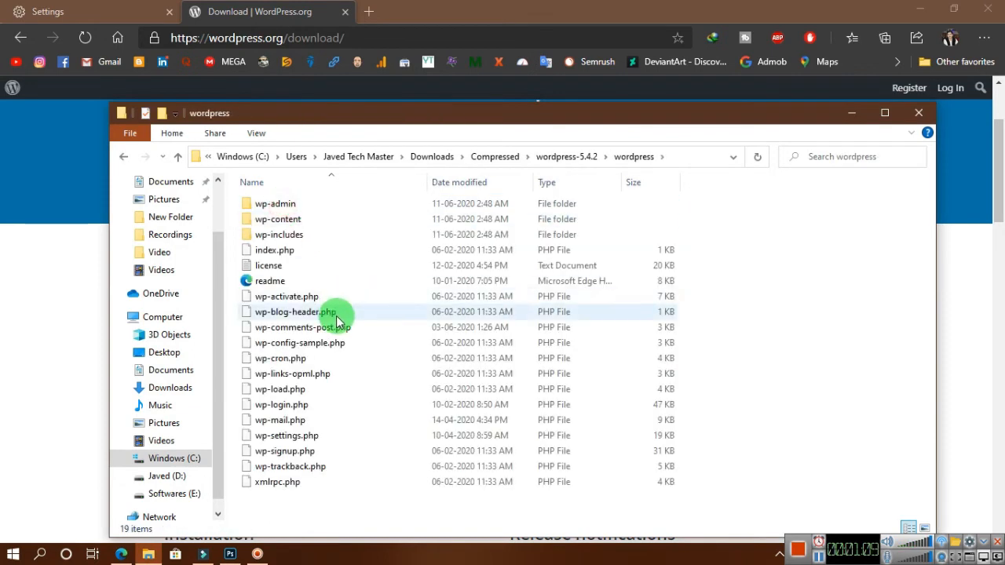
pyautogui.click(911, 112)
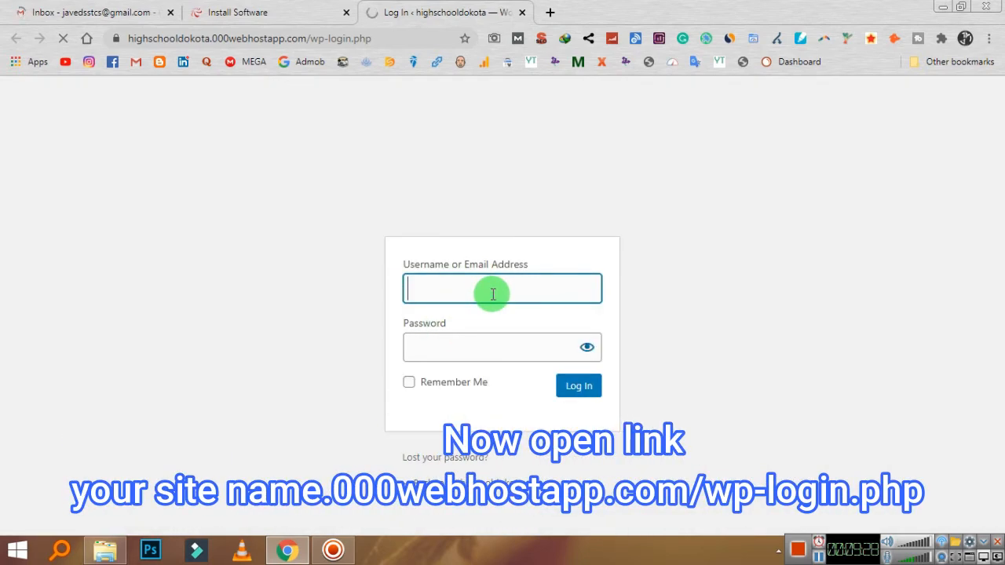
# Step: Sign in on wp-login.php as admin with the admin password and Remember Me ticked
pyautogui.click(433, 280)
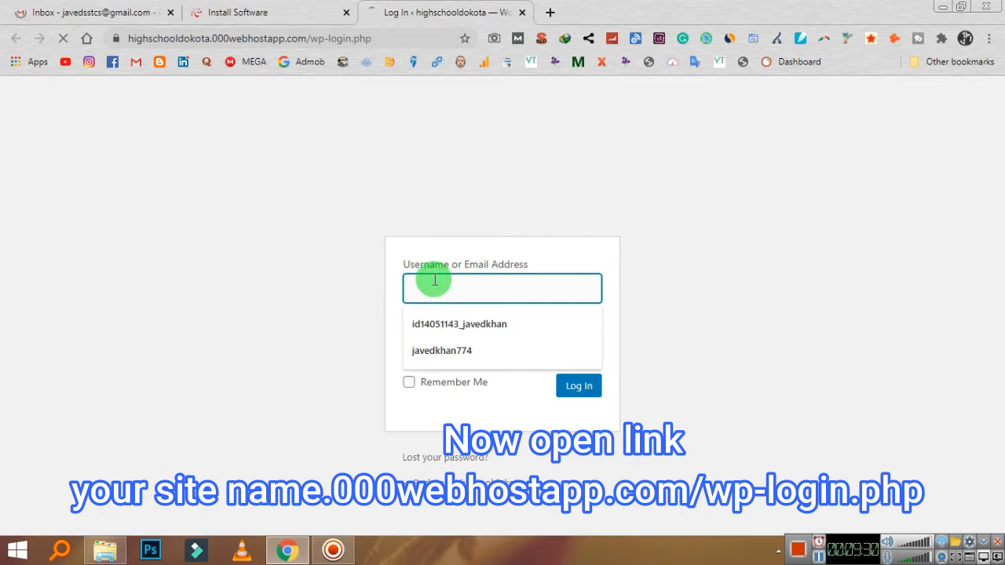
pyautogui.write('admin')
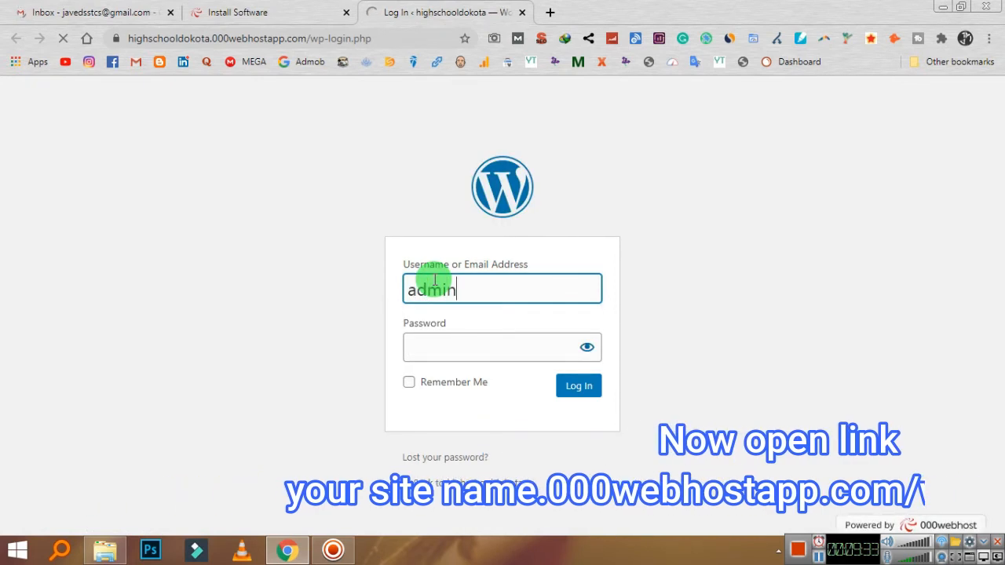
pyautogui.press('Tab')
pyautogui.write('••')
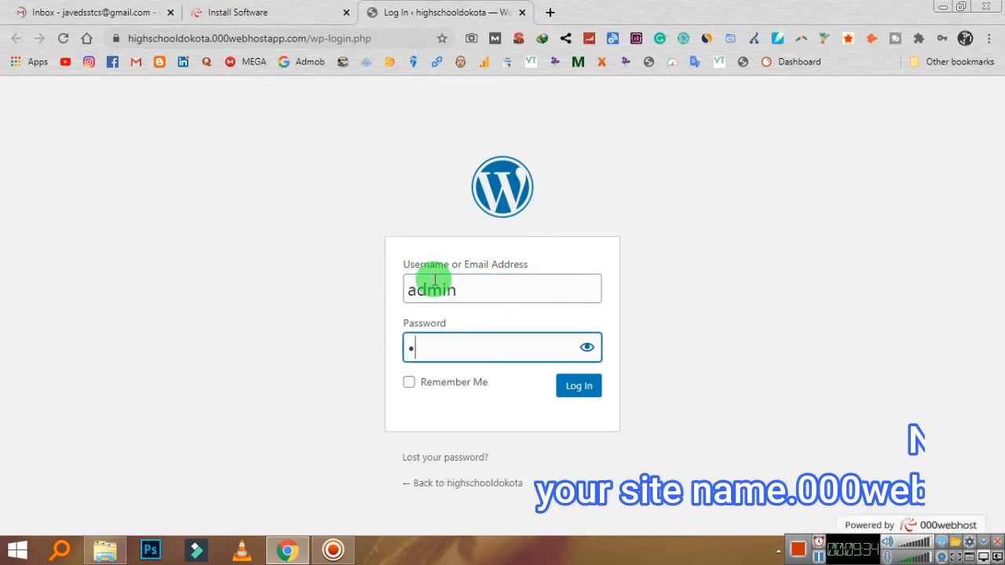
pyautogui.write('•••••')
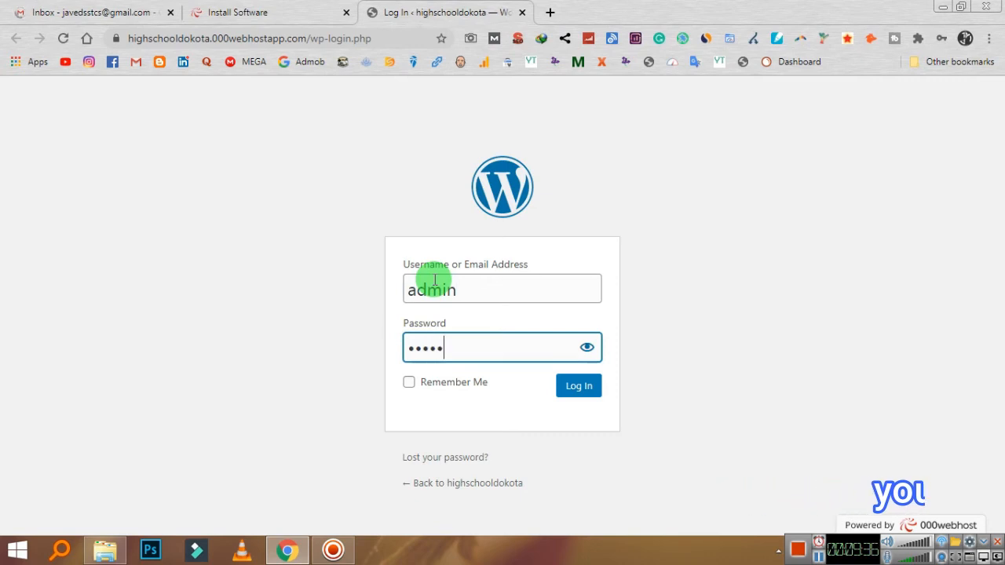
pyautogui.write('•••••')
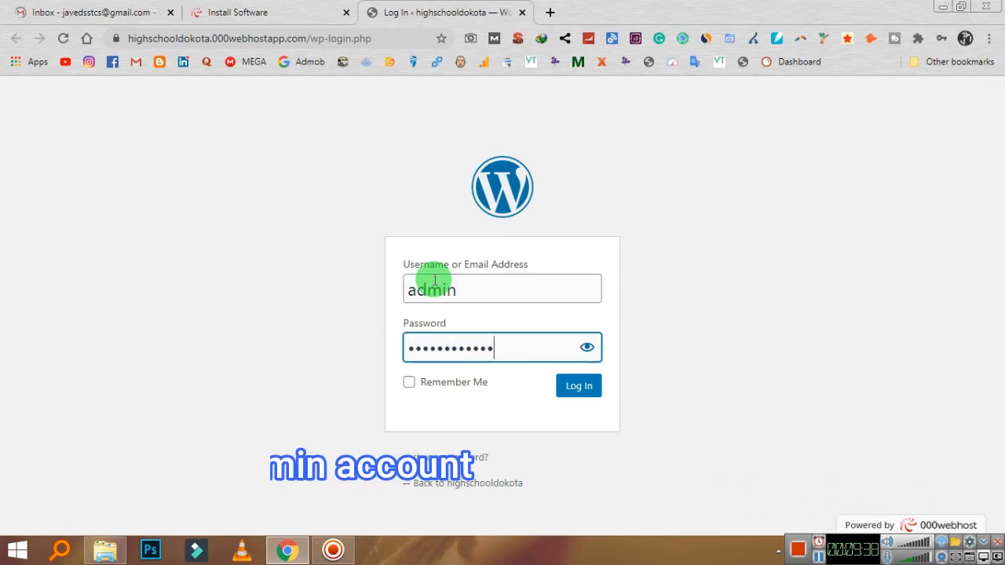
pyautogui.click(581, 385)
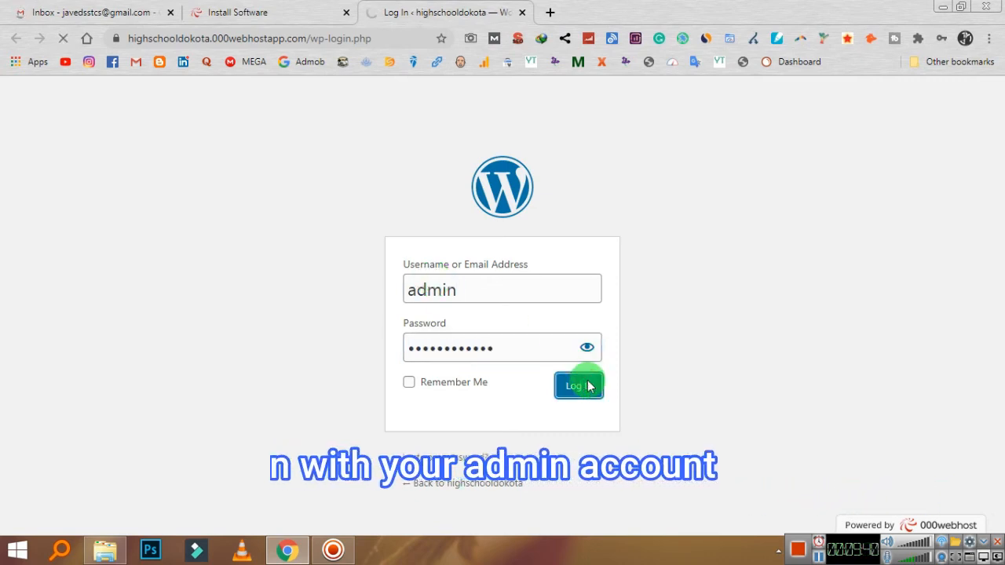
pyautogui.click(469, 384)
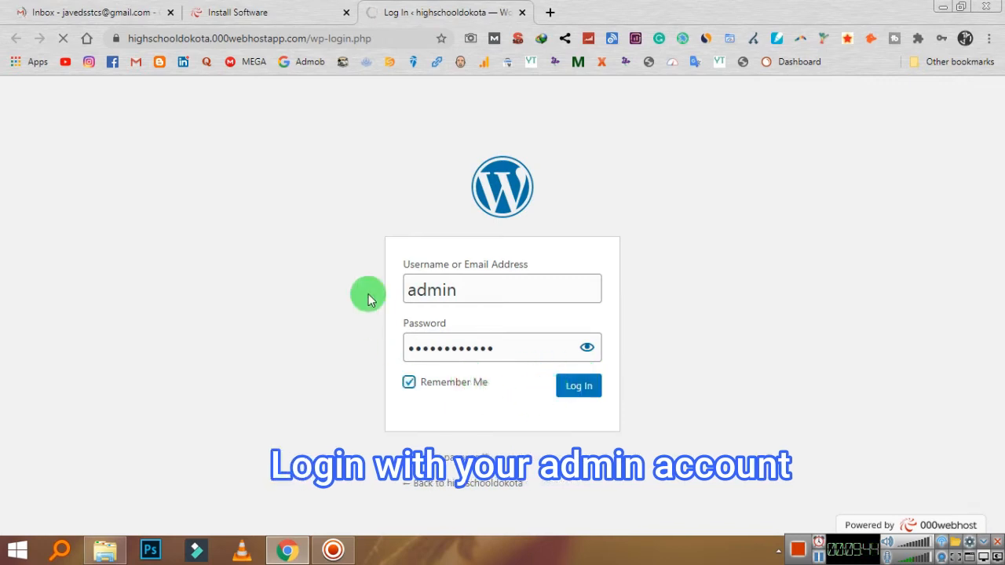
pyautogui.click(243, 12)
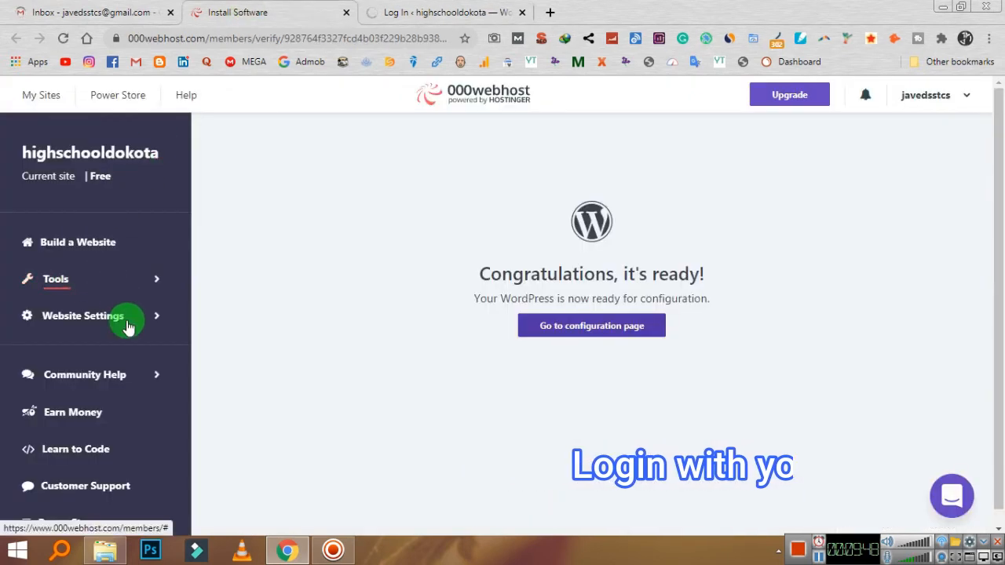
# Step: View the Database Manager and File Manager under Tools, then switch to the site's wp-admin dashboard
pyautogui.click(155, 287)
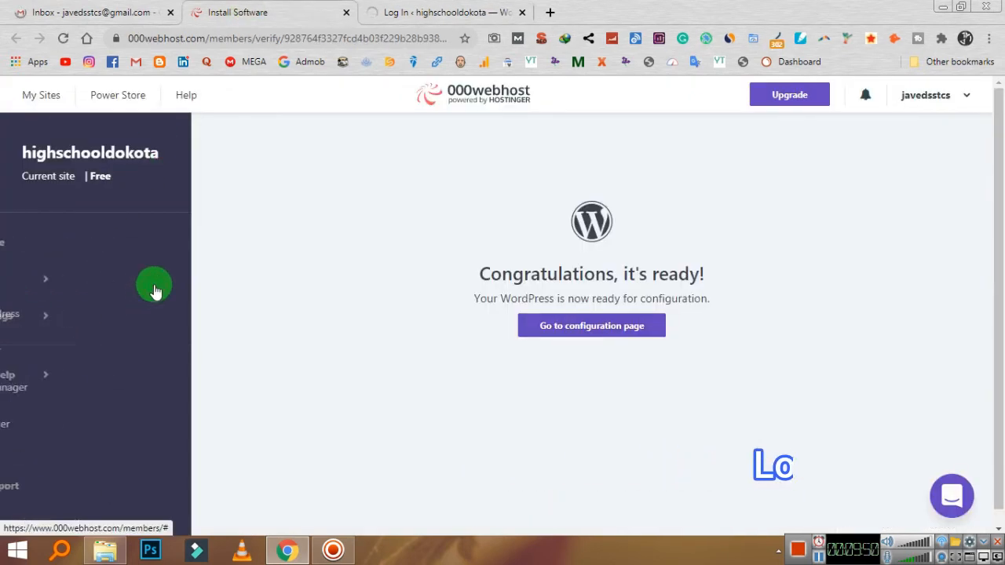
pyautogui.click(52, 388)
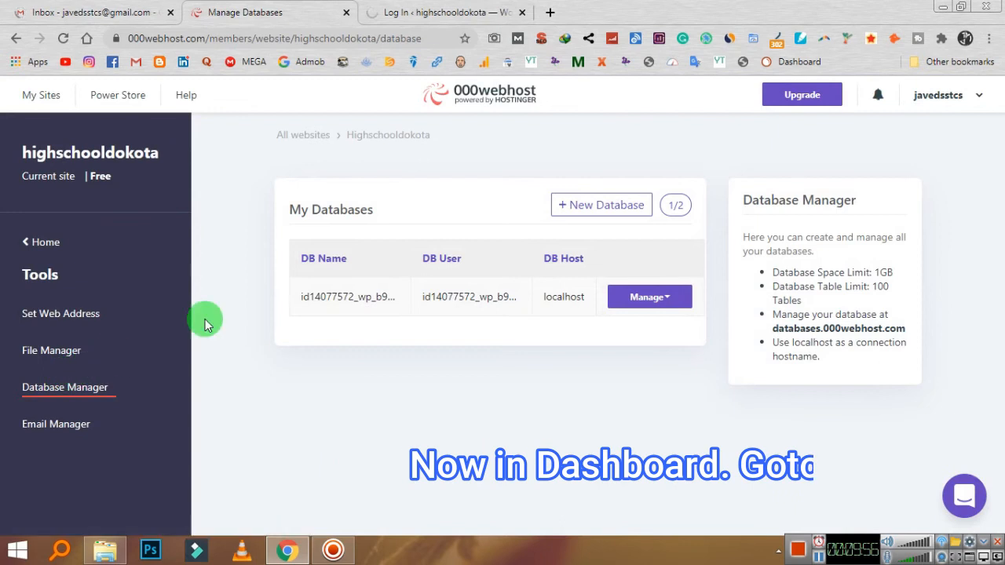
pyautogui.click(50, 353)
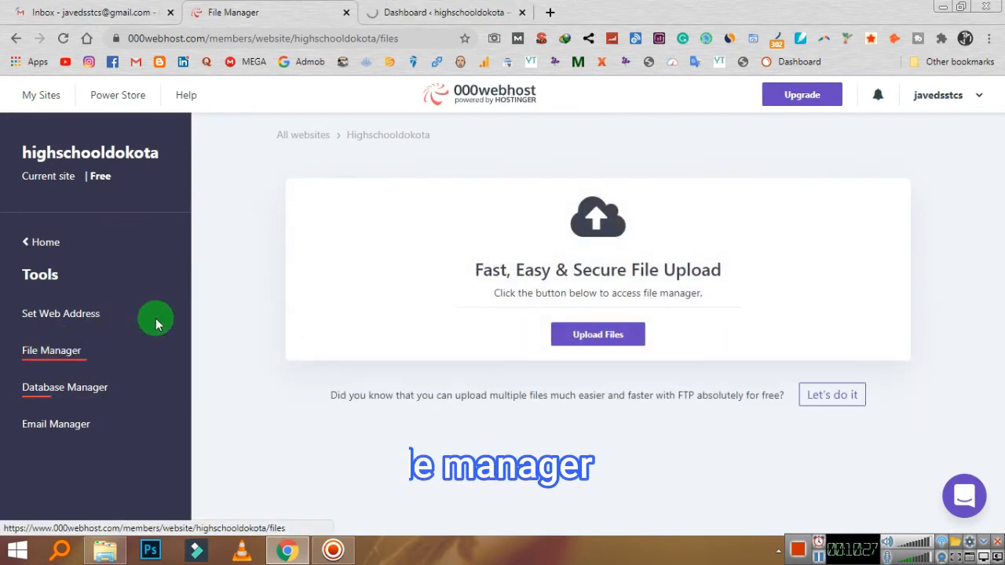
pyautogui.click(467, 9)
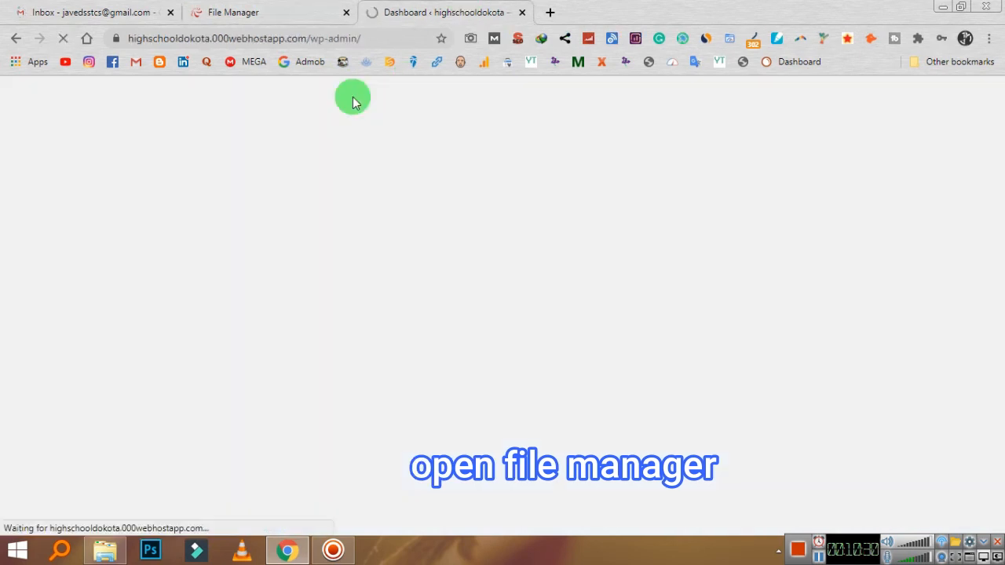
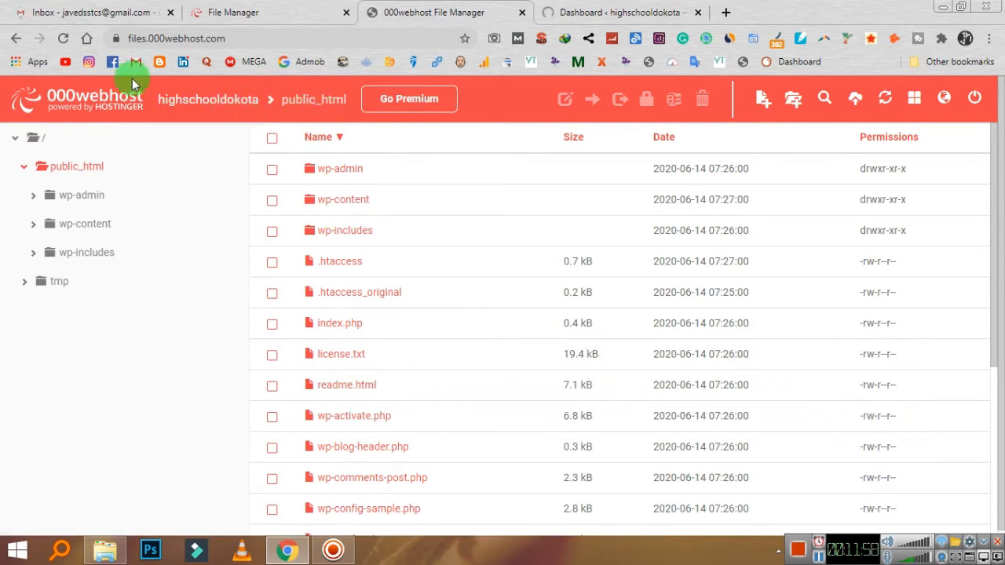
# Step: Reload the previous page, then toggle between the WordPress dashboard and File Manager tabs until the root folder shows
pyautogui.click(18, 38)
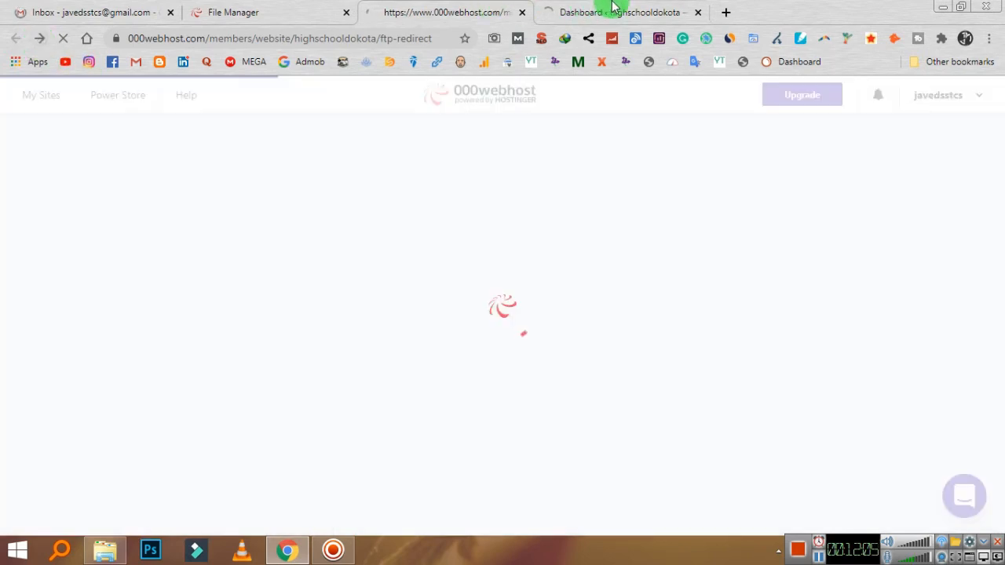
pyautogui.click(613, 8)
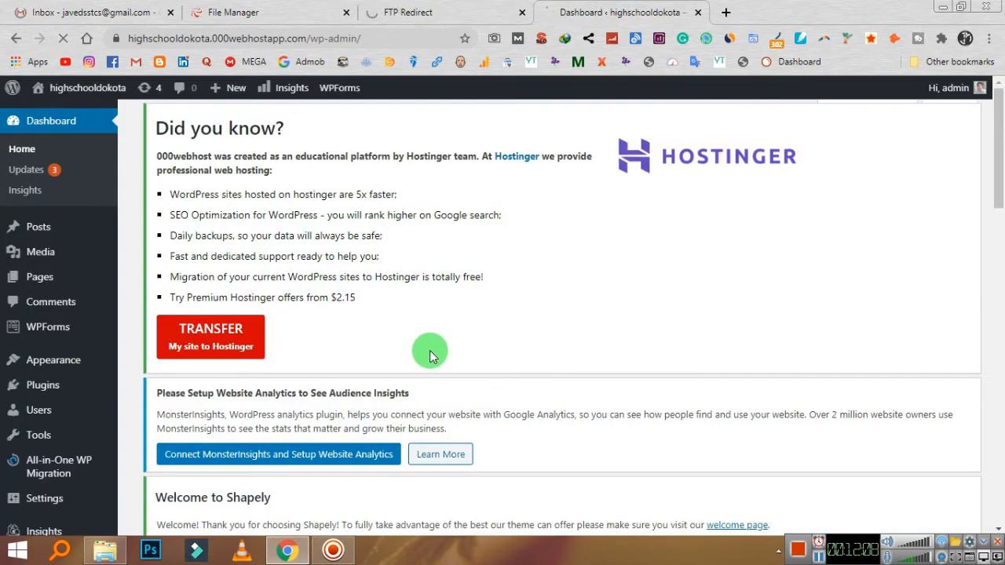
pyautogui.click(446, 9)
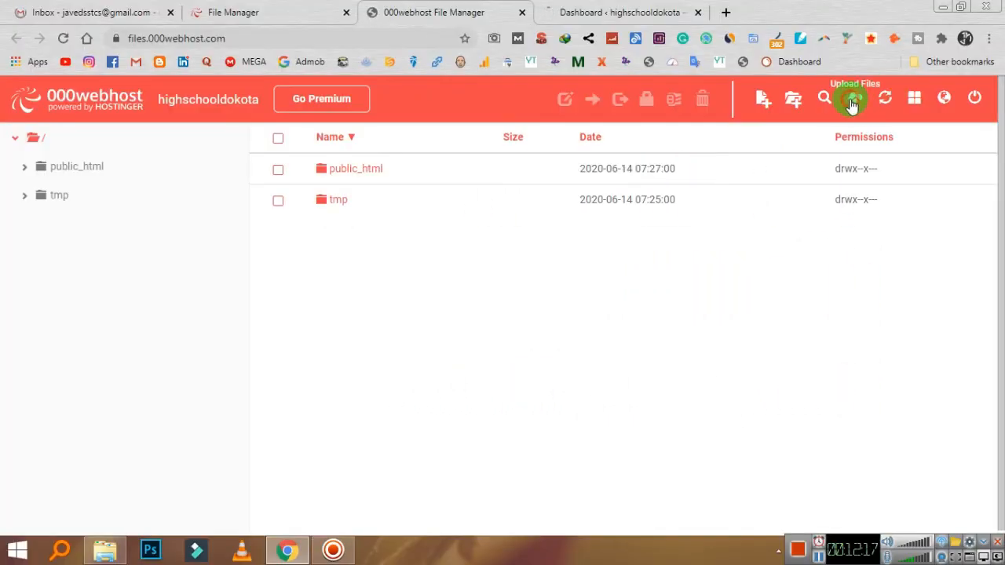
# Step: Upload wordpress-5.4.2.zip (12.6 MB) to the root folder, checking the dashboard tab while it finishes
pyautogui.click(852, 112)
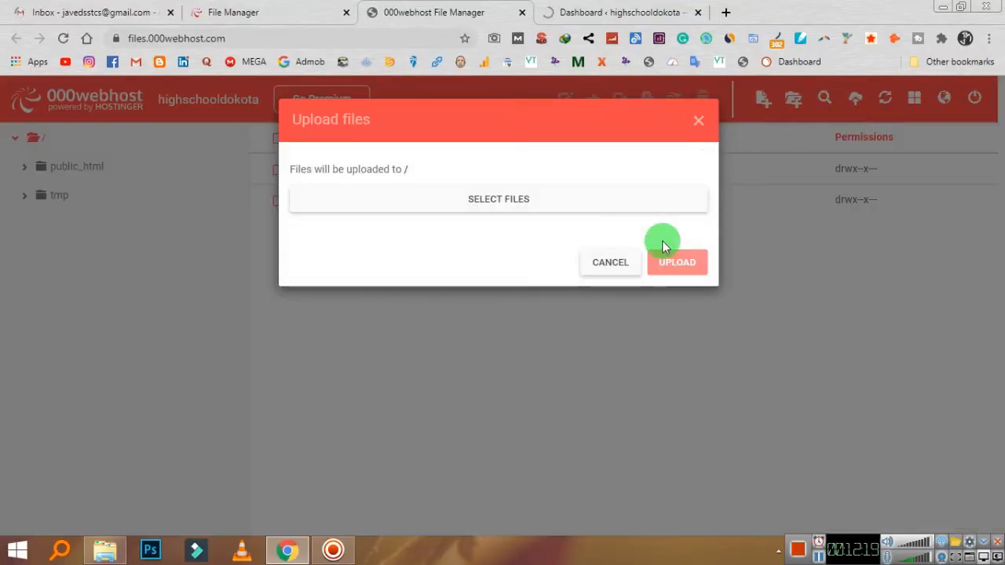
pyautogui.click(577, 208)
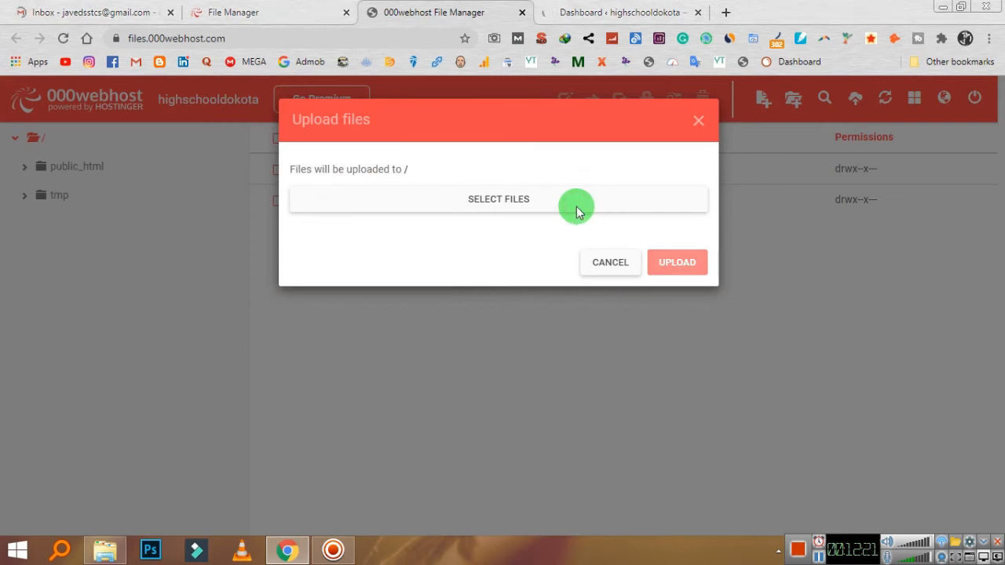
pyautogui.doubleClick(221, 167)
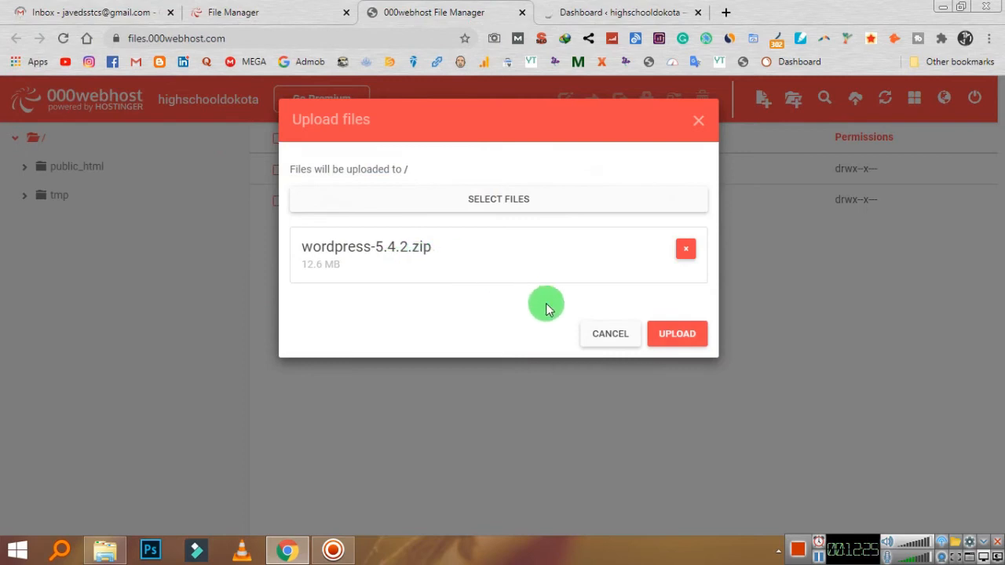
pyautogui.click(674, 336)
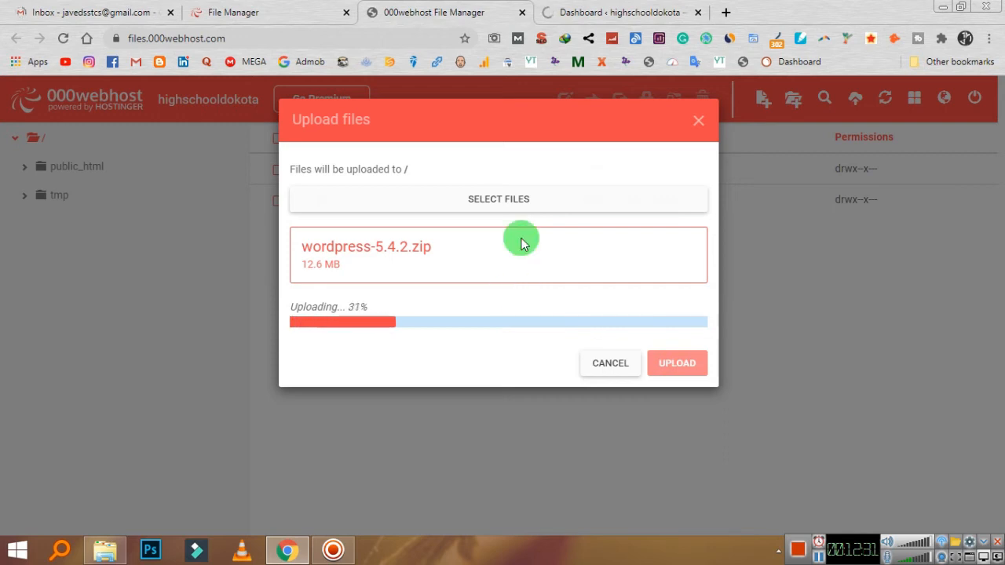
pyautogui.click(575, 11)
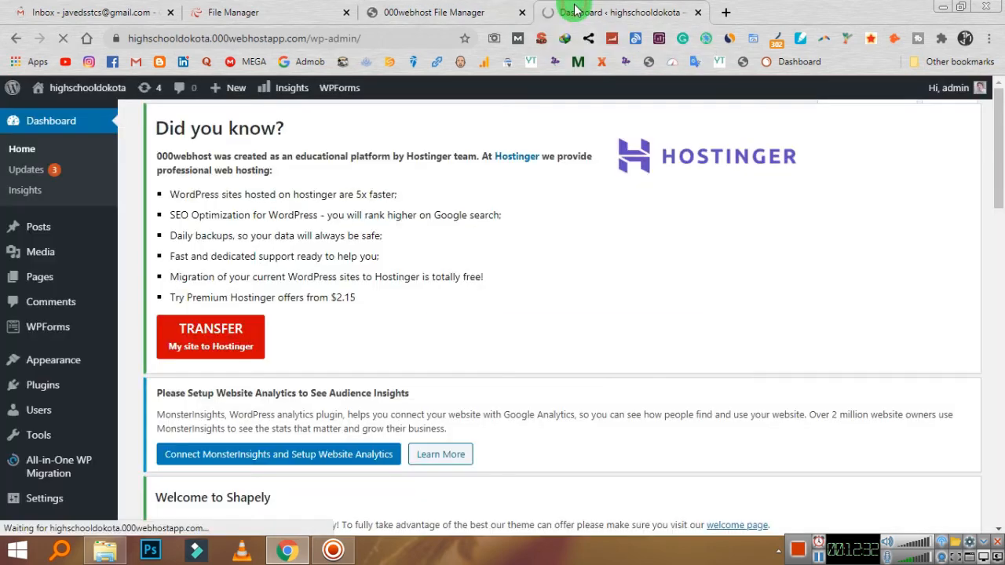
pyautogui.click(450, 10)
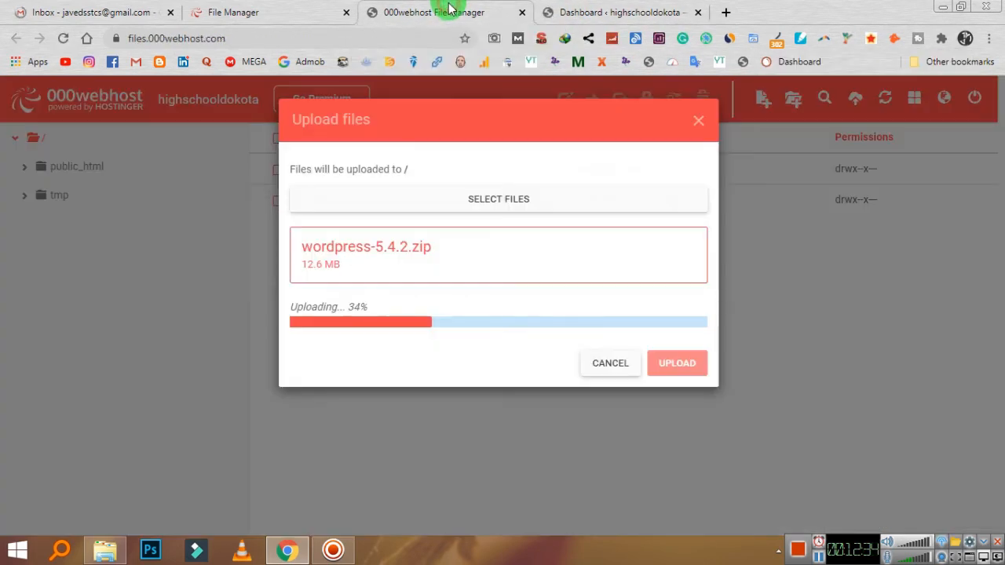
pyautogui.click(583, 9)
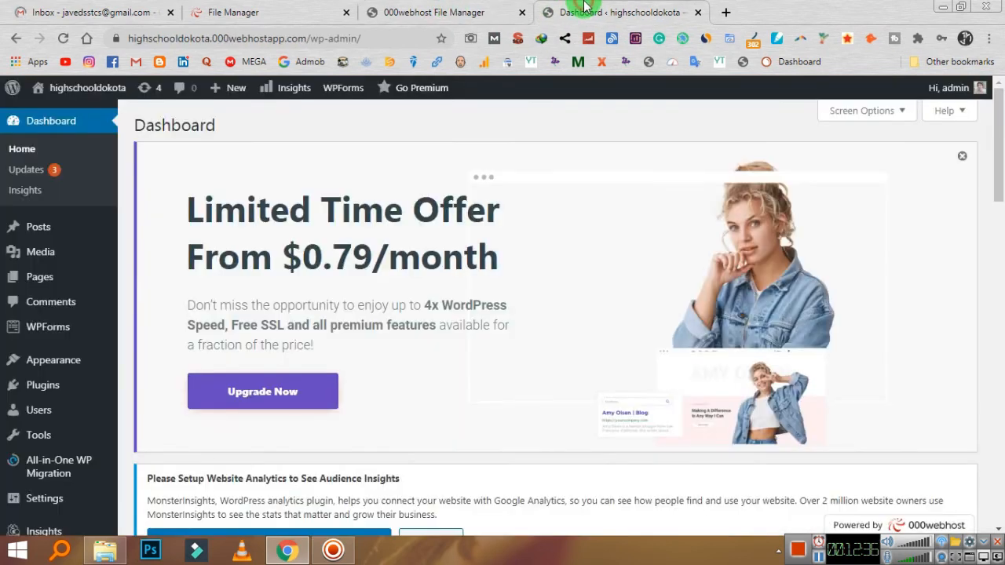
pyautogui.click(442, 10)
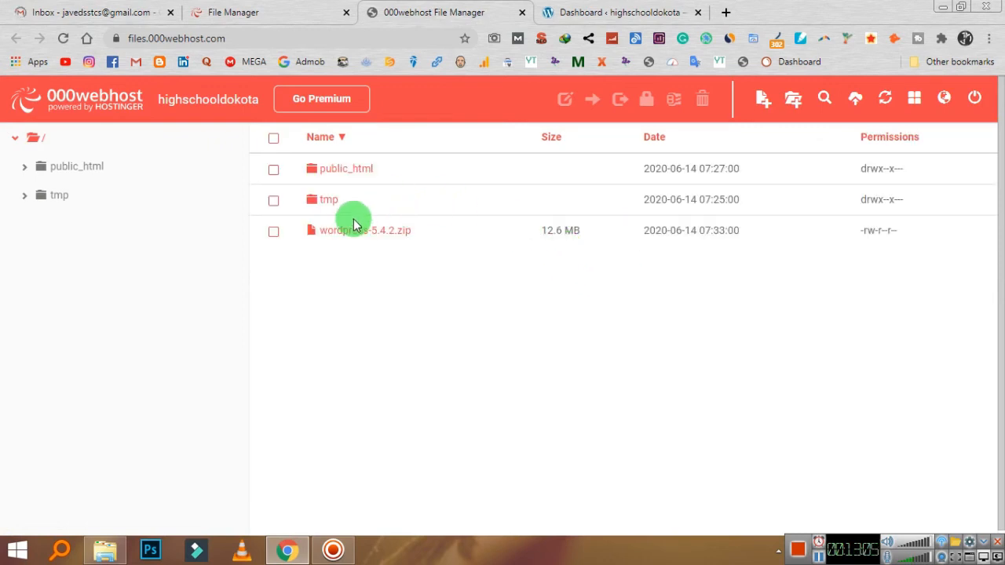
# Step: Extract wordpress-5.4.2.zip into a wordpress-5.4.2 folder, retrying once, and dismiss the completion message
pyautogui.click(350, 227)
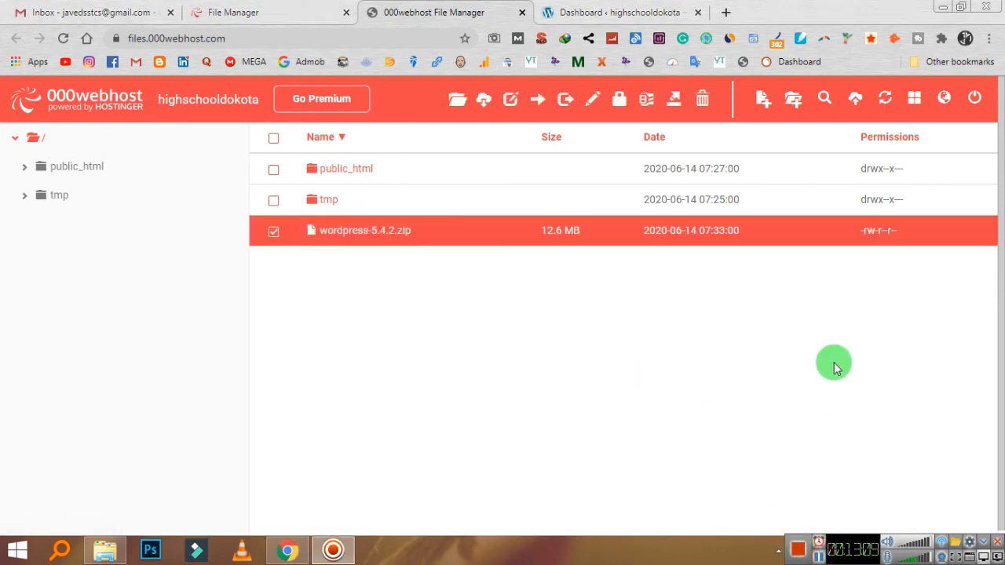
pyautogui.click(675, 99)
pyautogui.click(679, 262)
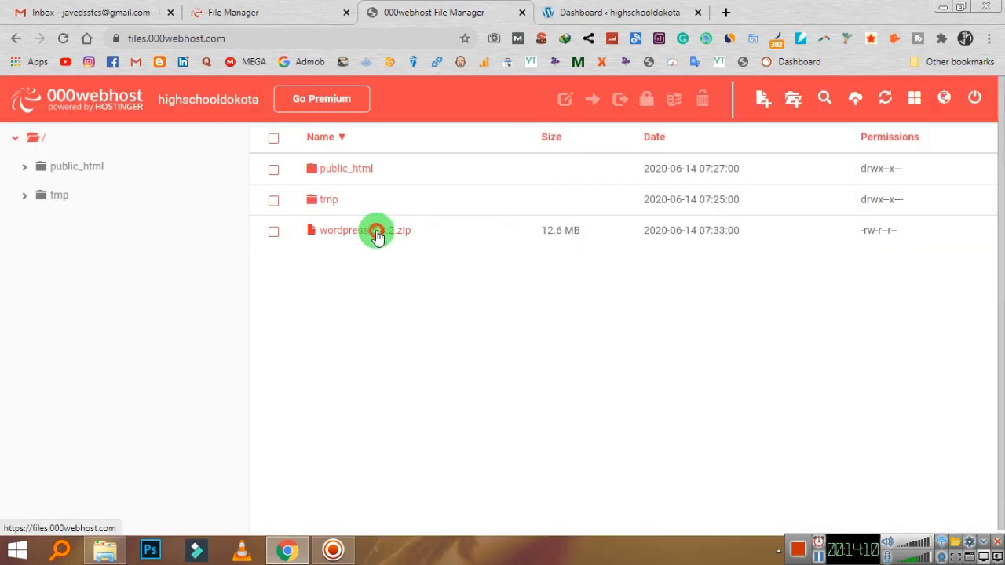
pyautogui.click(375, 230)
pyautogui.click(673, 100)
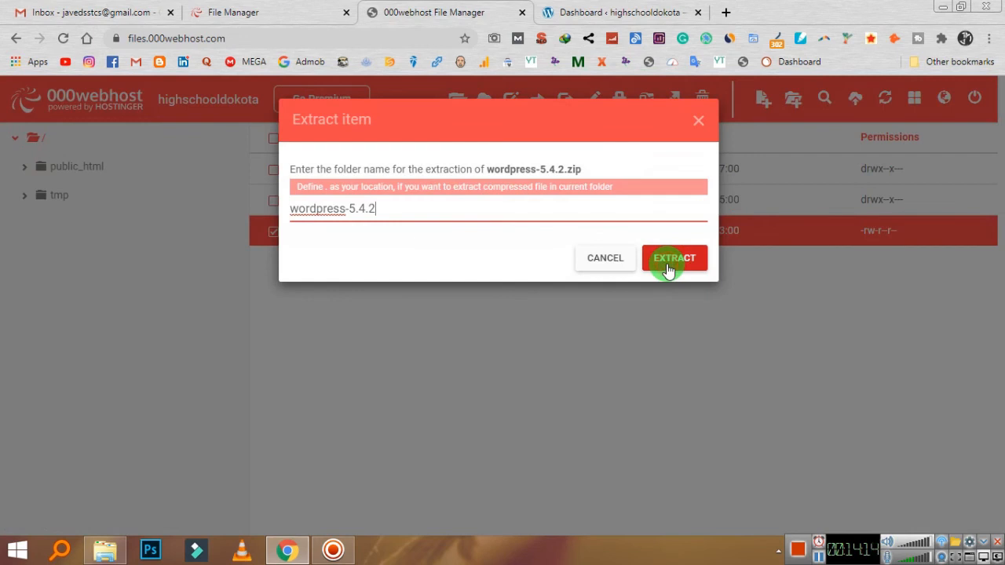
pyautogui.click(672, 263)
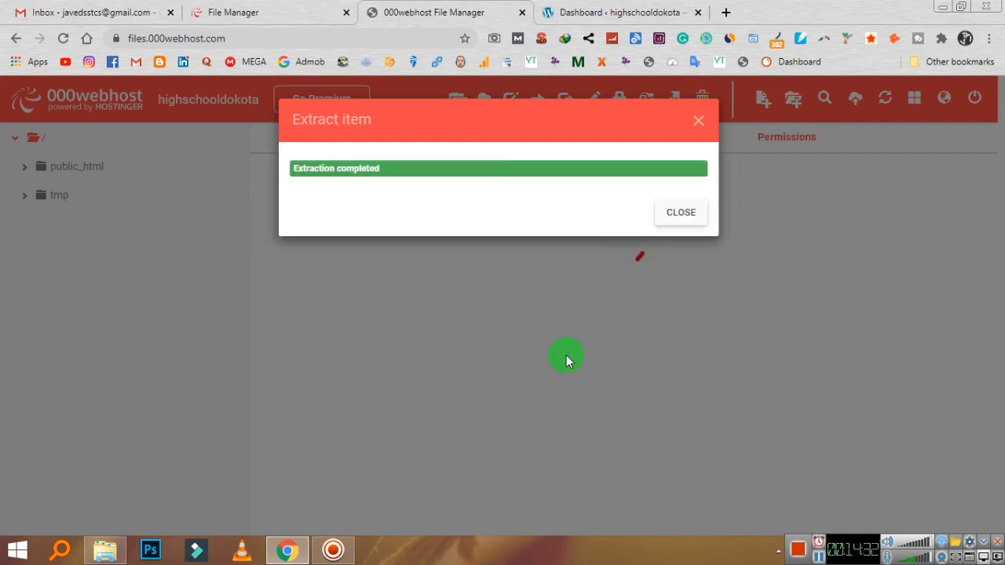
pyautogui.click(681, 213)
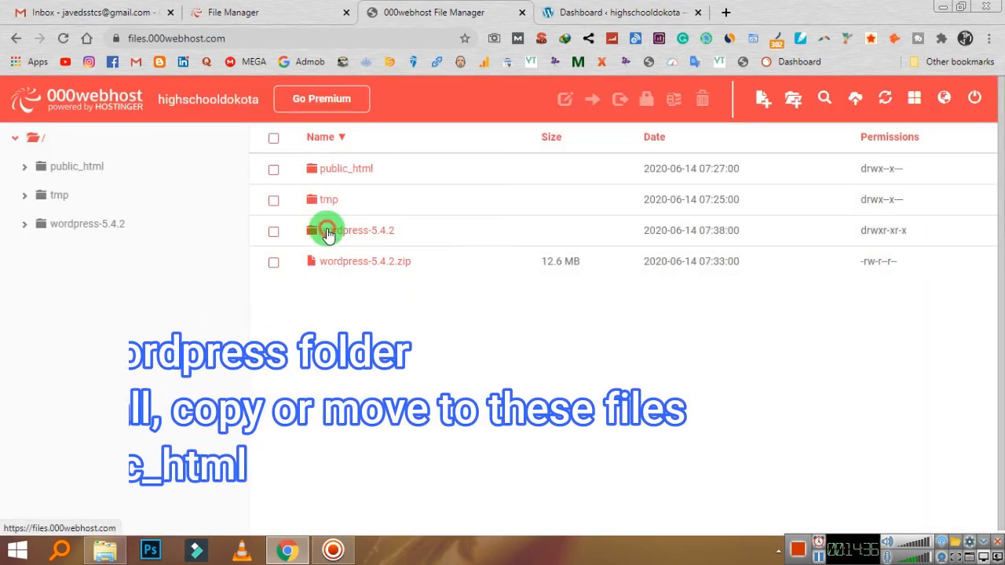
# Step: Move all 19 items from wordpress-5.4.2/wordpress into /public_html, then open public_html
pyautogui.doubleClick(329, 233)
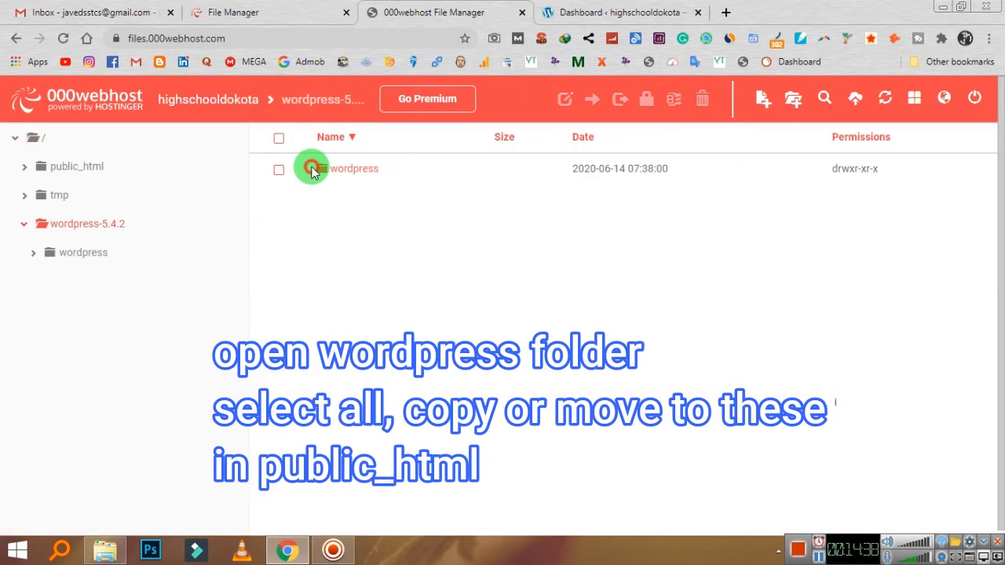
pyautogui.doubleClick(312, 169)
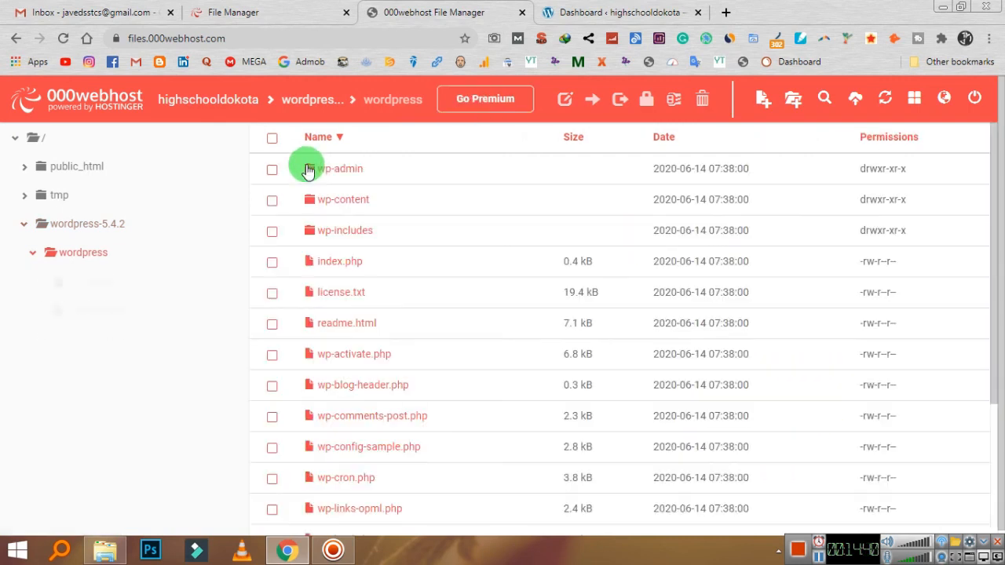
pyautogui.click(273, 139)
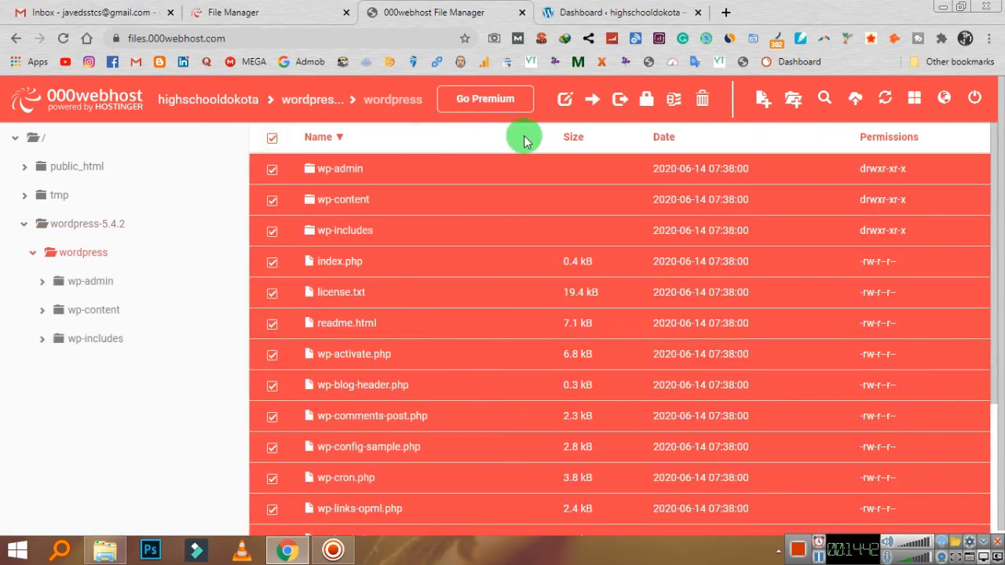
pyautogui.click(591, 97)
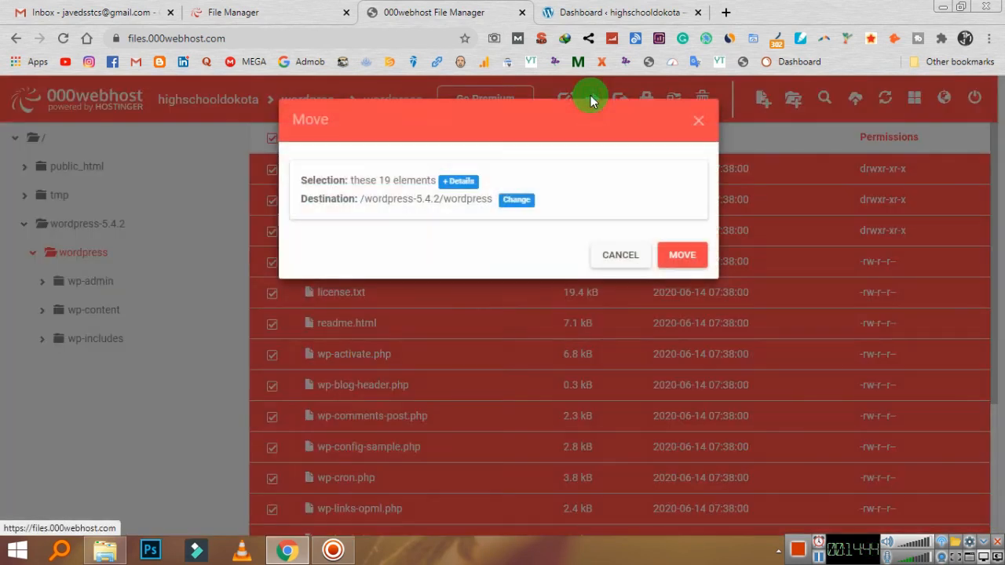
pyautogui.moveTo(491, 151); pyautogui.dragTo(488, 173)
pyautogui.click(517, 203)
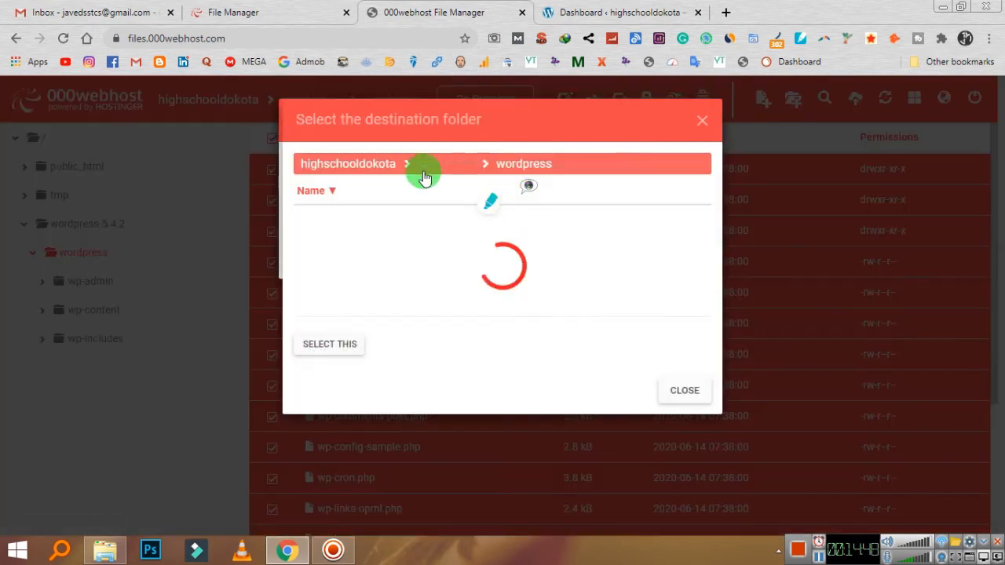
pyautogui.click(378, 165)
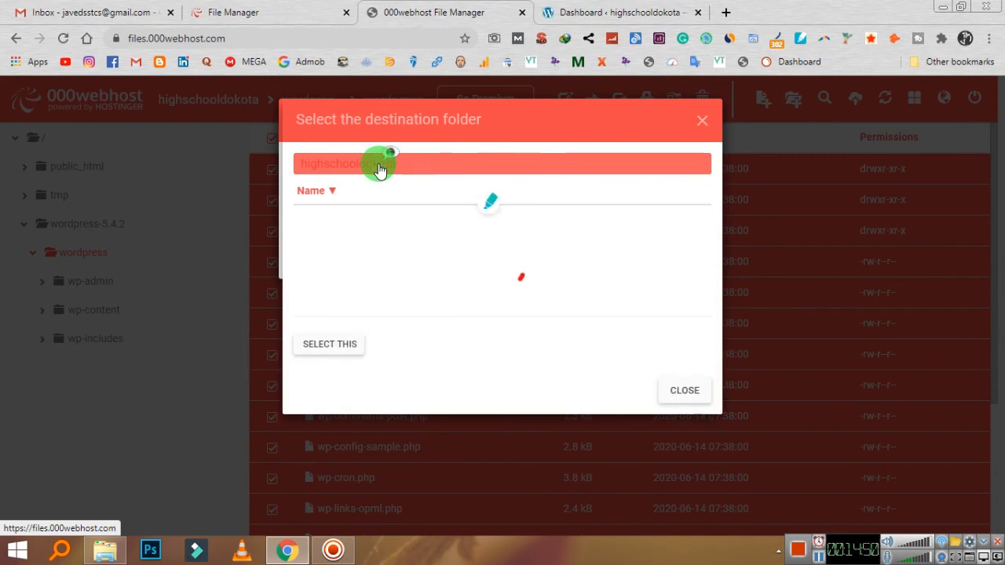
pyautogui.click(643, 222)
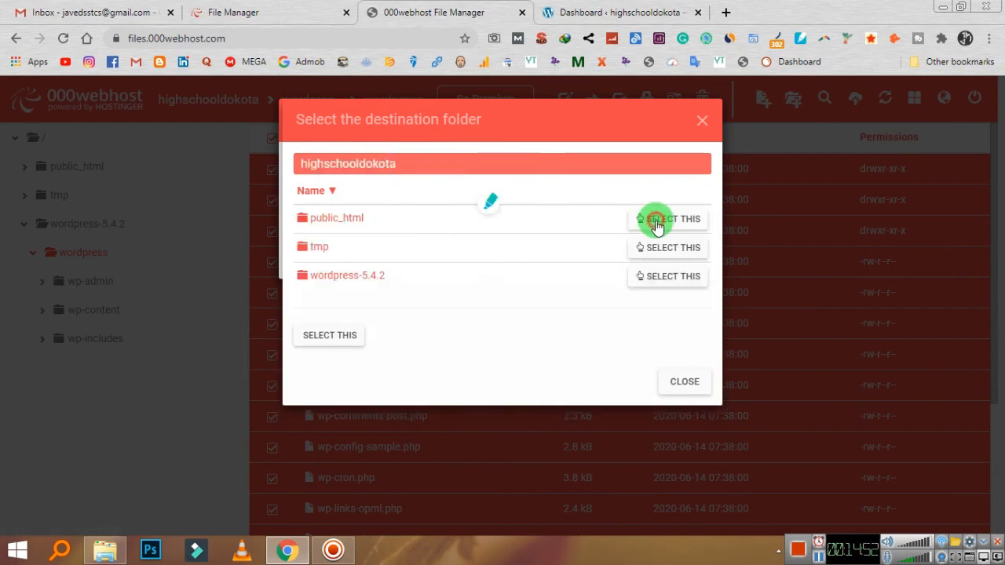
pyautogui.click(679, 265)
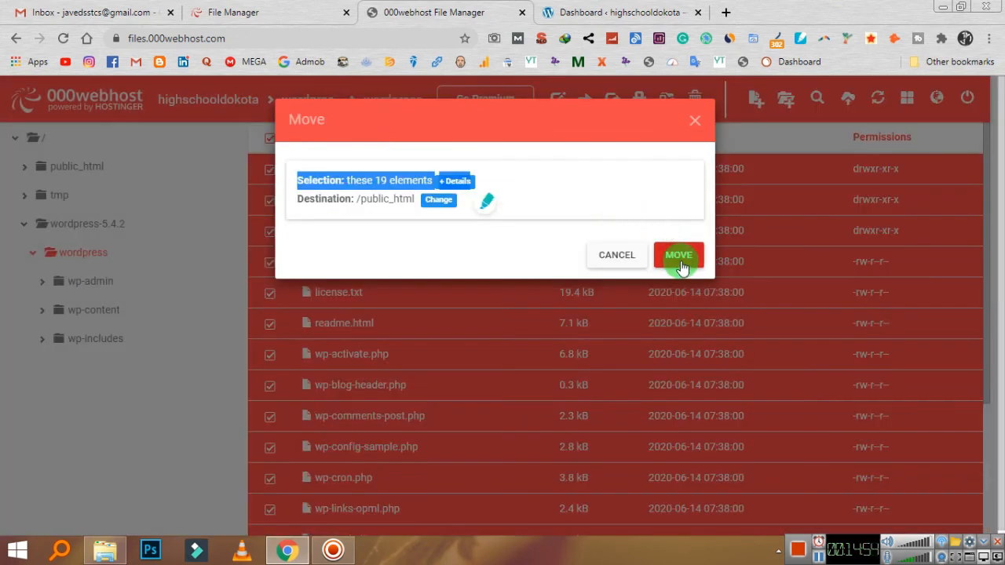
pyautogui.click(608, 262)
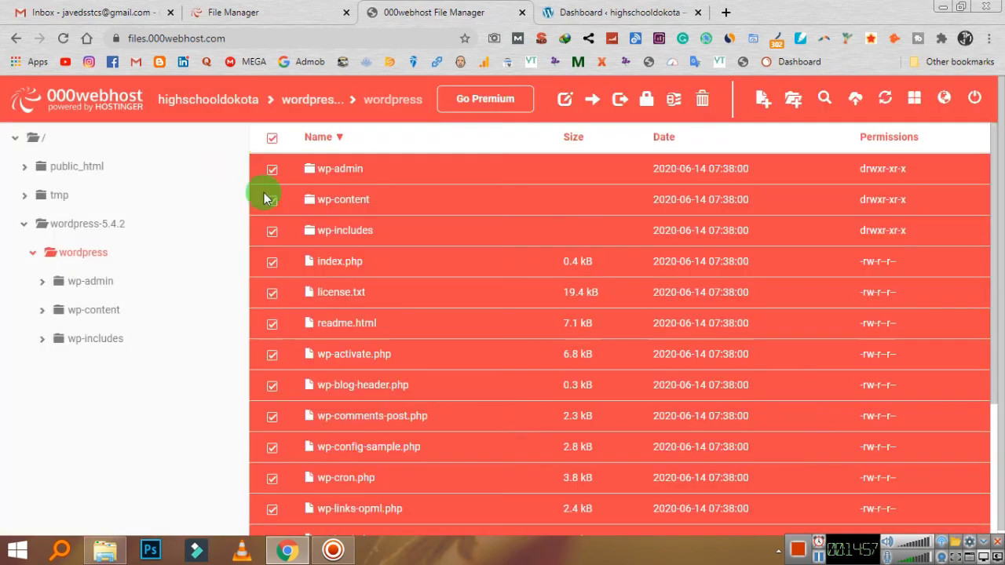
pyautogui.click(69, 171)
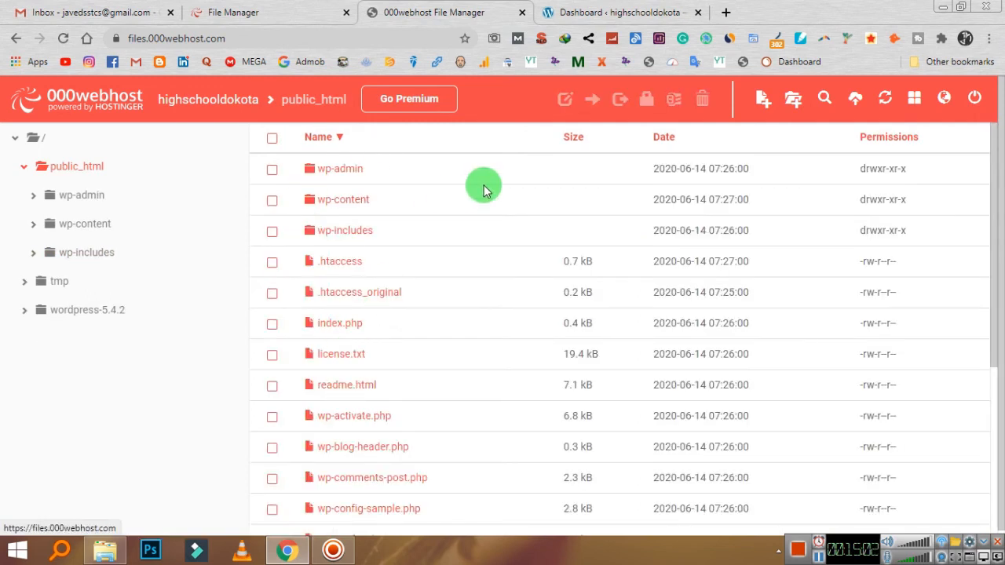
# Step: Close the File Manager and members page tabs, then visit the live site
pyautogui.click(522, 13)
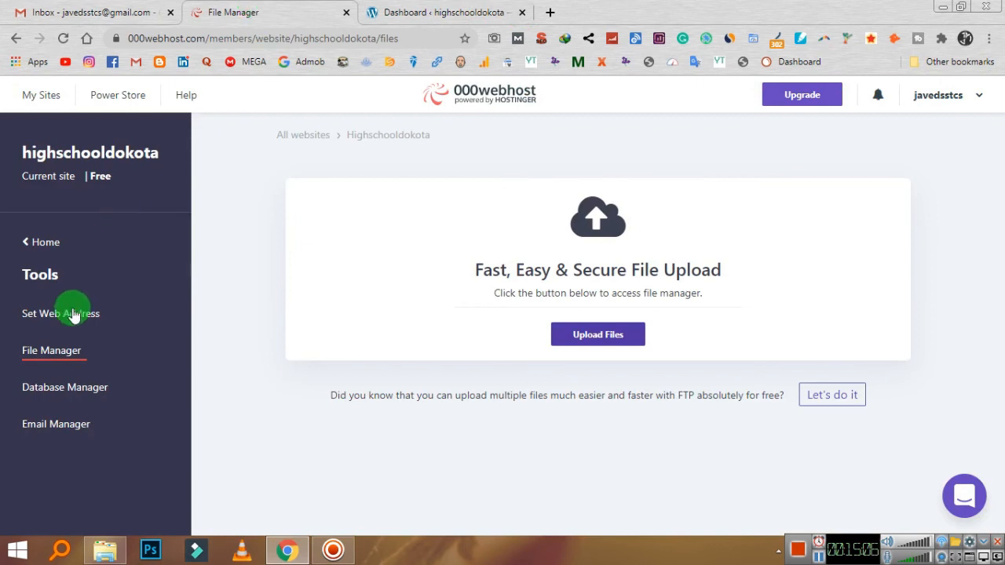
pyautogui.click(349, 13)
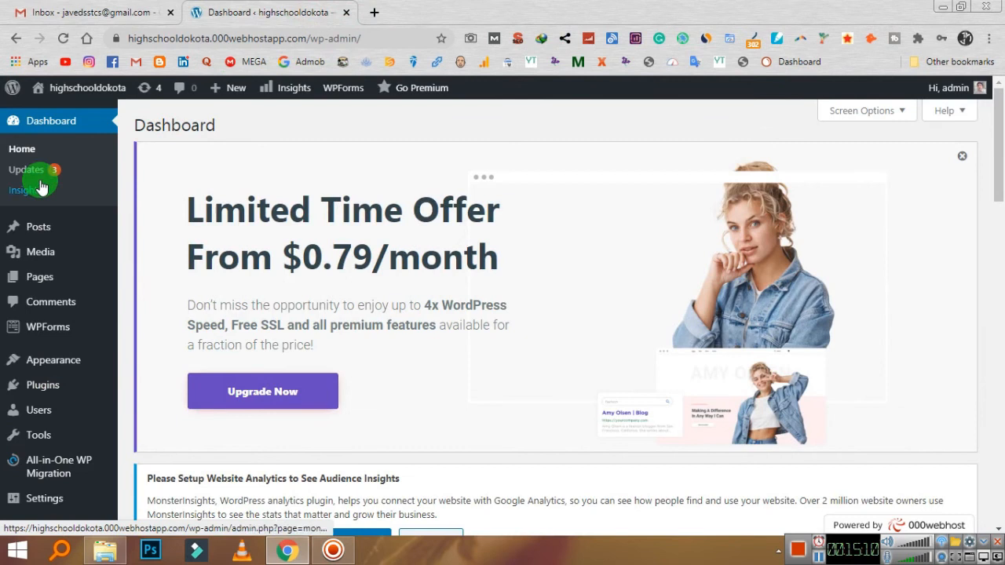
pyautogui.click(107, 82)
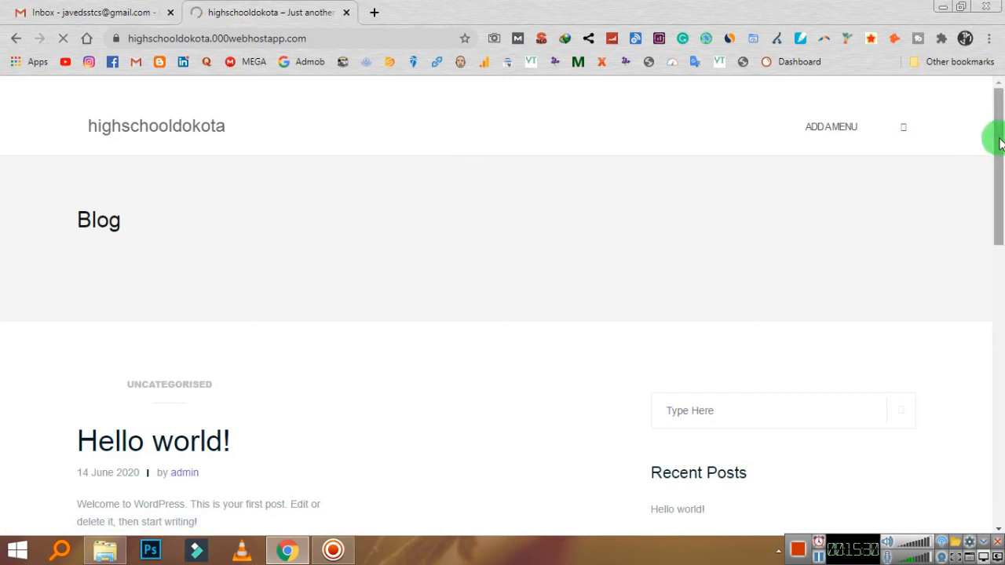
# Step: Load the site's /wp-admin address and open the Posts list from the dashboard sidebar
pyautogui.moveTo(996, 161); pyautogui.dragTo(987, 22)
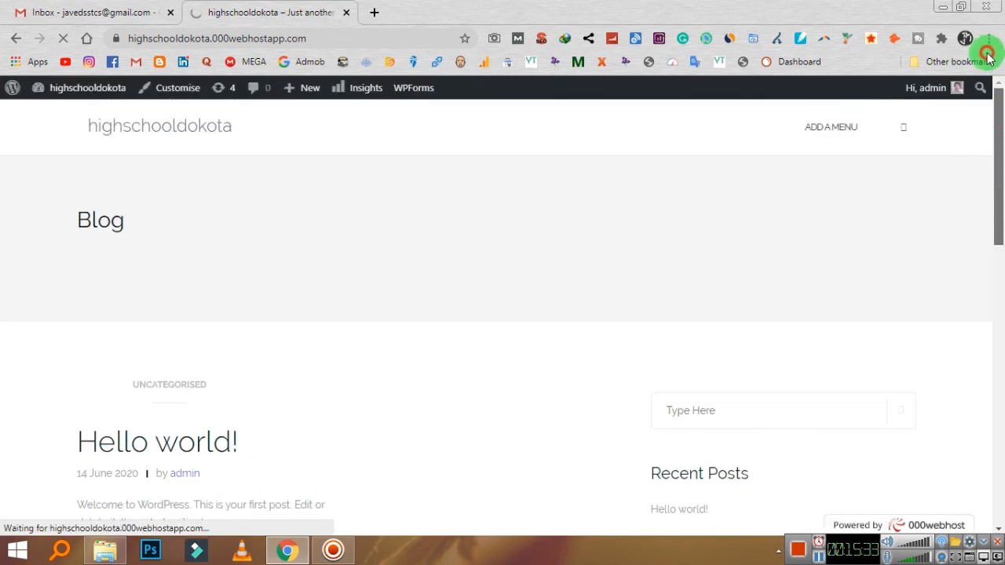
pyautogui.click(421, 39)
pyautogui.click(421, 39)
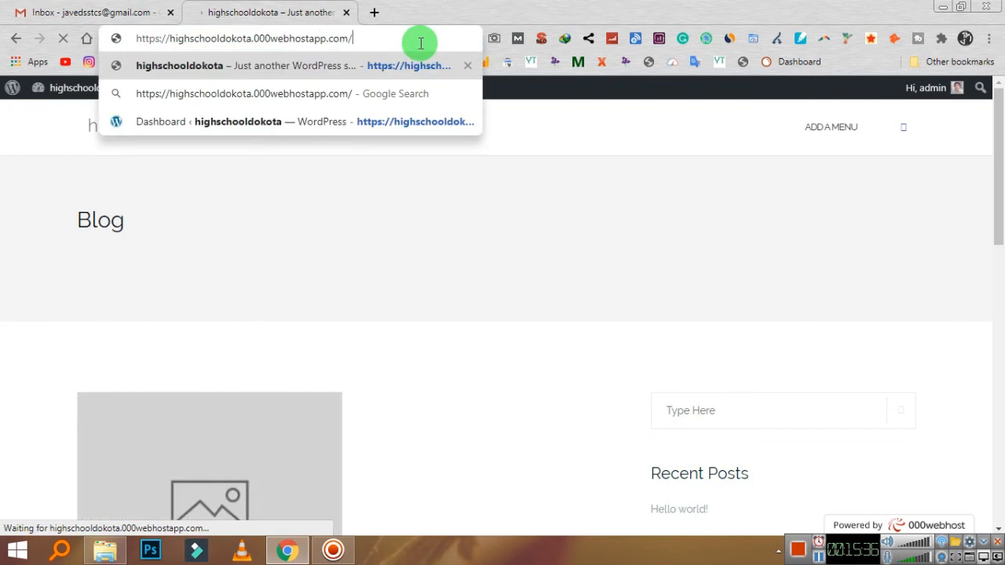
pyautogui.write('wp-admin')
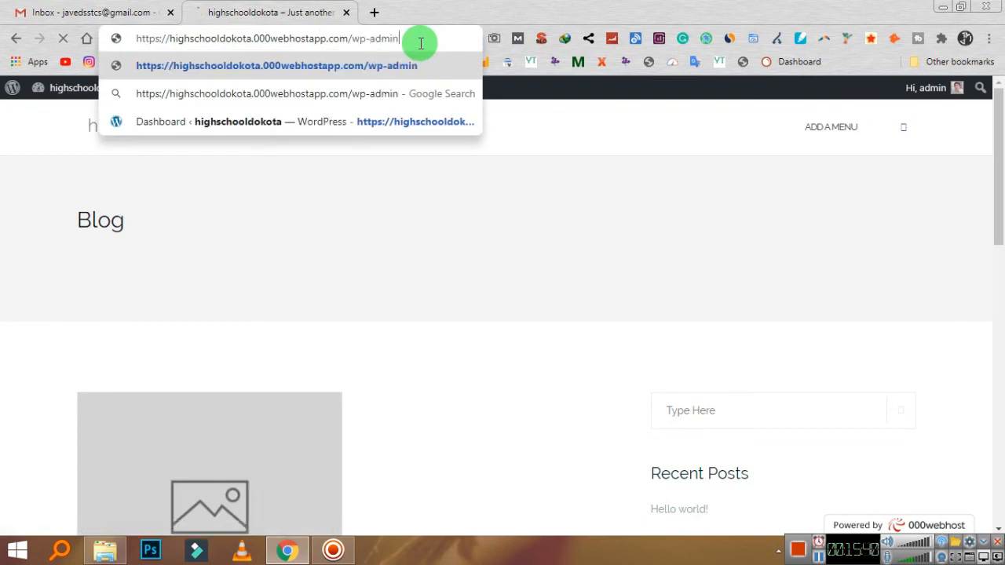
pyautogui.press('Return')
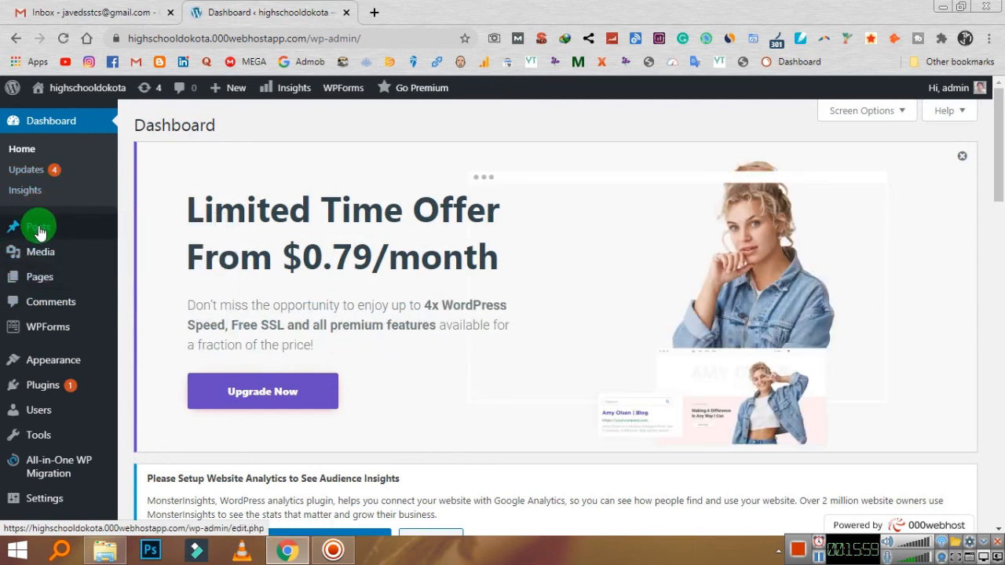
pyautogui.moveTo(40, 228)
pyautogui.click(63, 241)
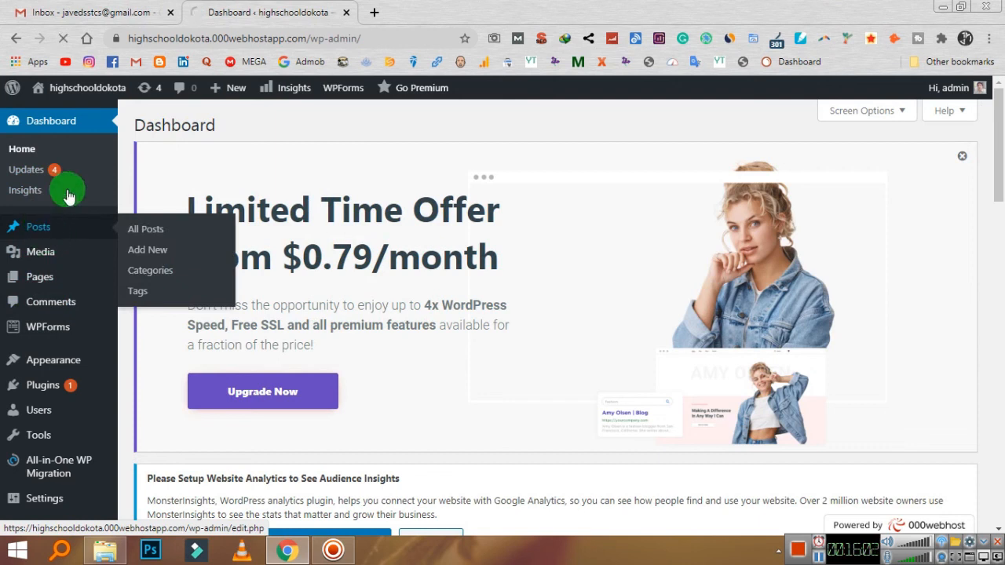